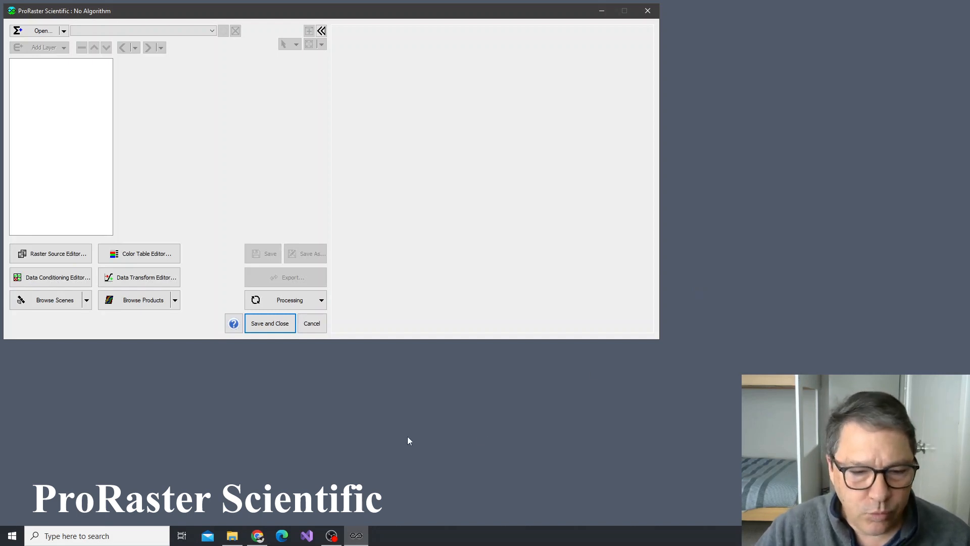
Switch to File Explorer and examine the M2AS and P2AS TIFF images in the GeoEye1 folder.
left_click(232, 536)
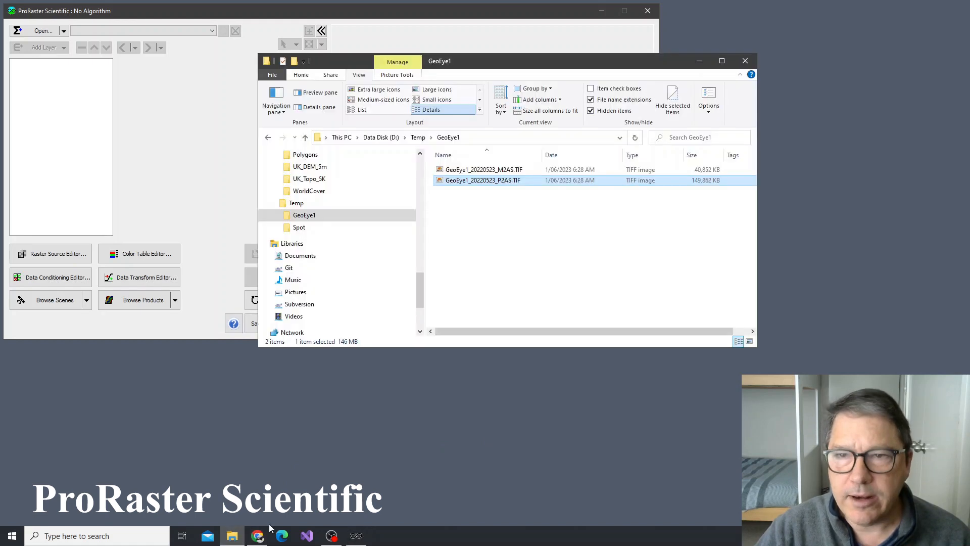
left_click(484, 172)
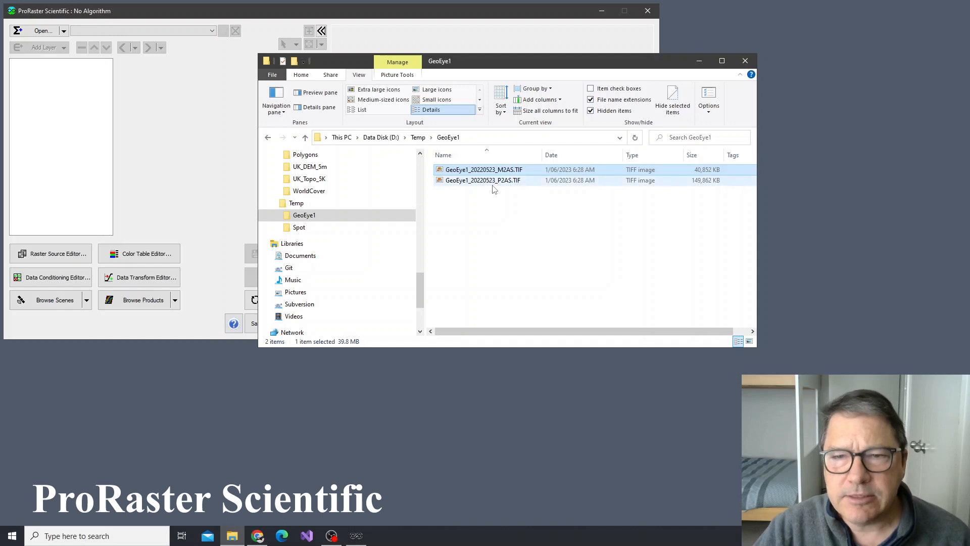
left_click(492, 183)
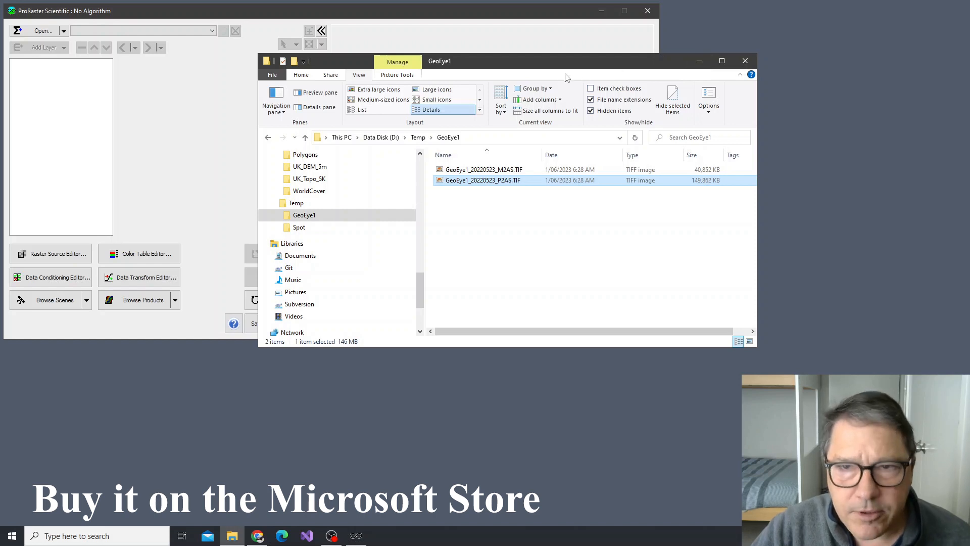
Add a new raster source in ProRaster's Raster Source Editor and copy the base name of GeoEye1_20220523_M2AS.TIF from File Explorer.
left_click(278, 16)
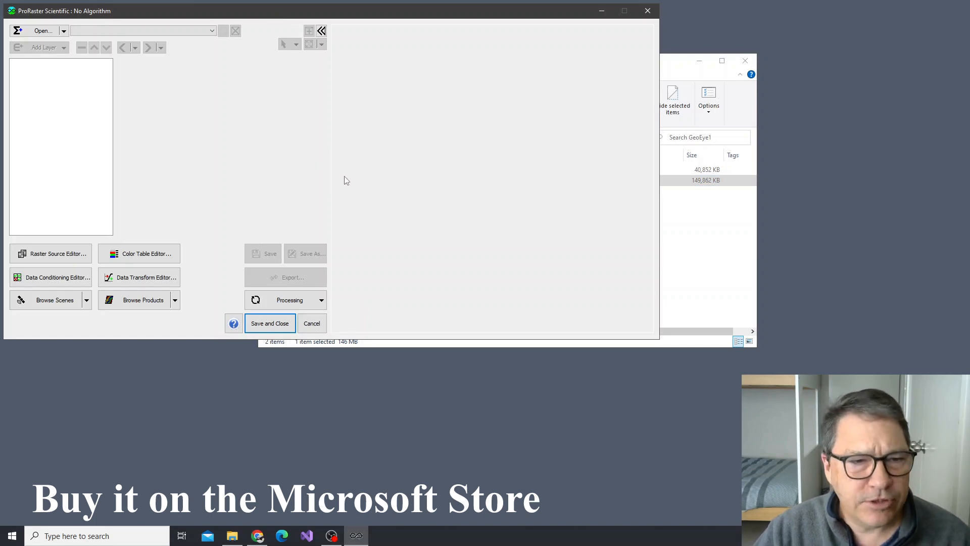
left_click(62, 260)
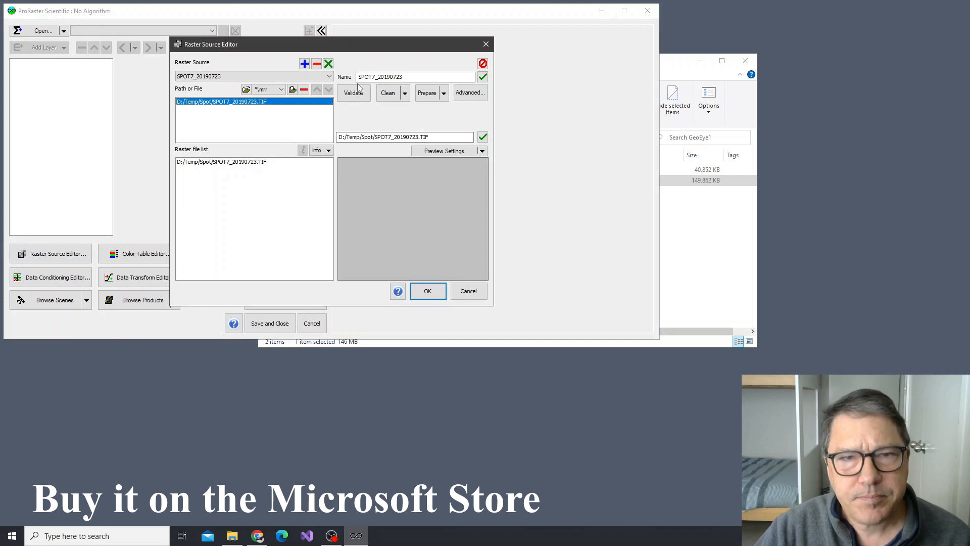
left_click(304, 63)
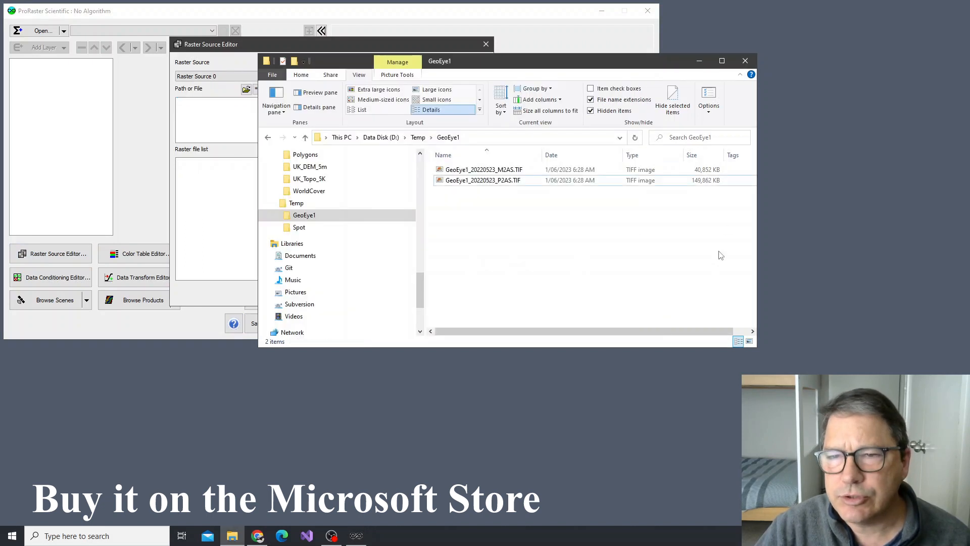
left_click(720, 253)
left_click(477, 170)
left_click(477, 170)
key("ctrl+c")
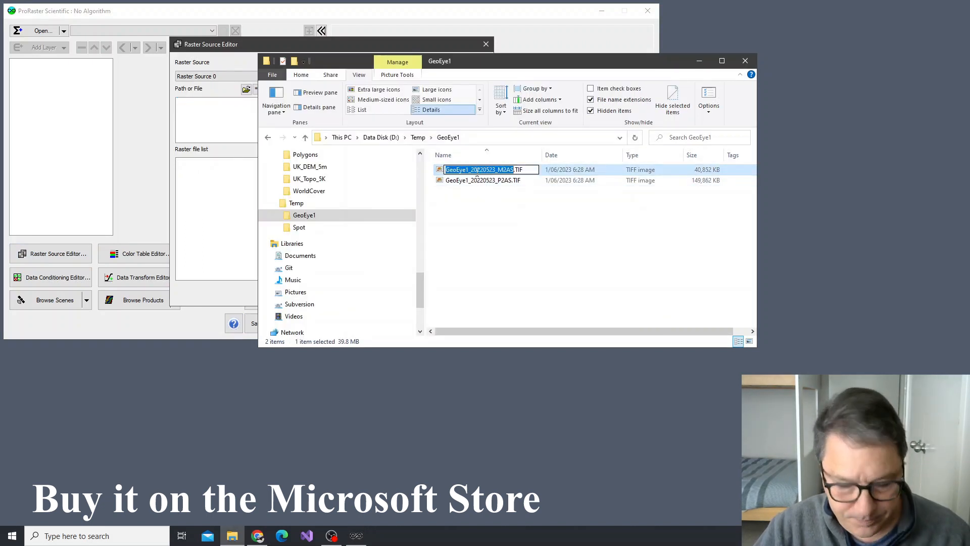
left_click(563, 237)
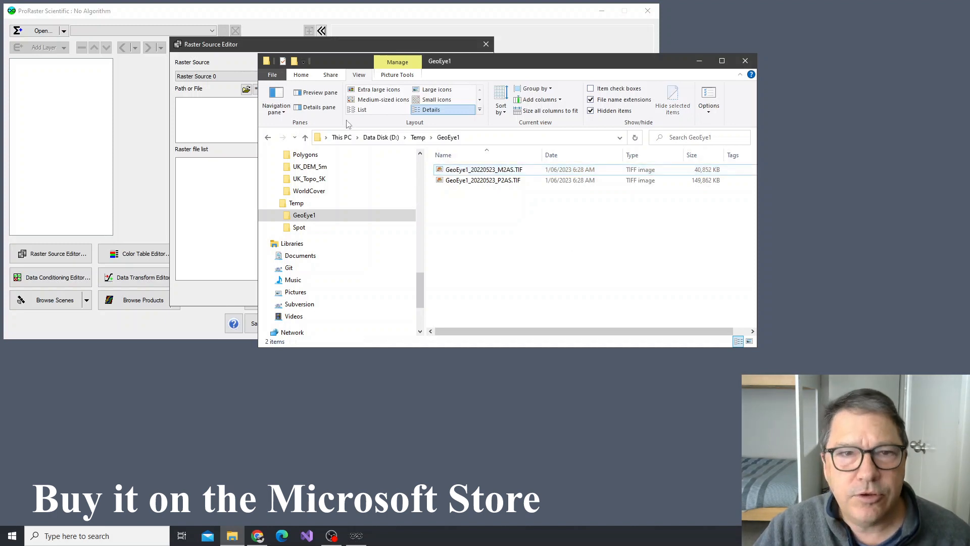
left_click(280, 48)
left_click_drag(416, 77, 306, 80)
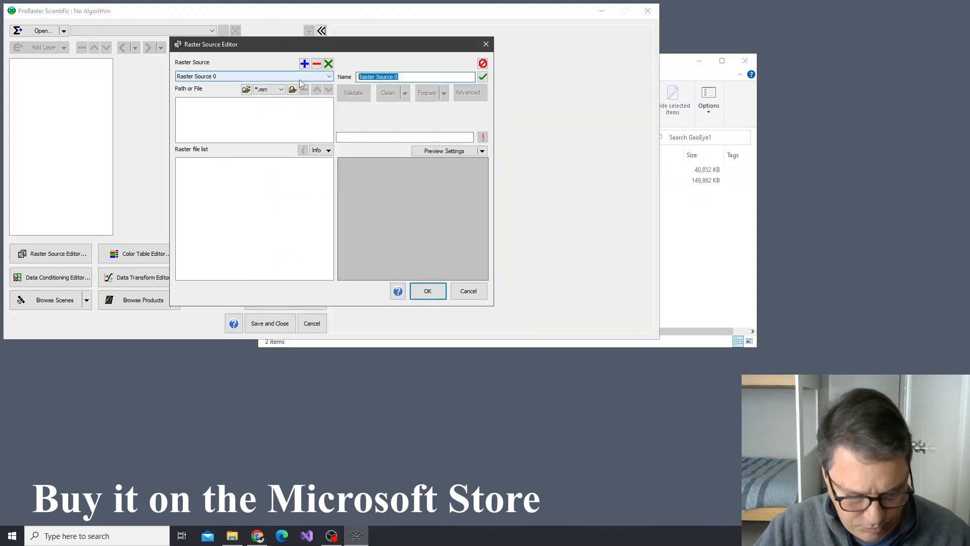
key("ctrl+v")
left_click(408, 78)
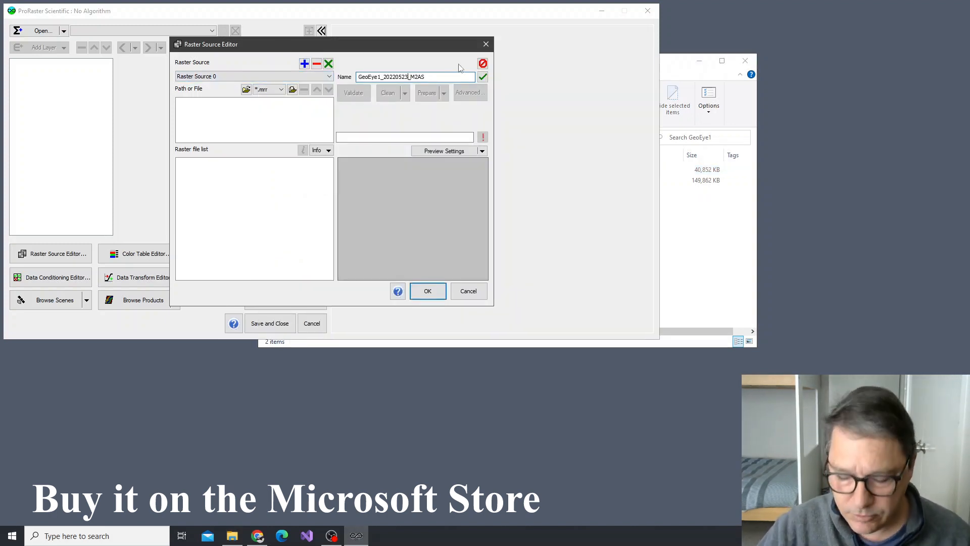
key("Delete")
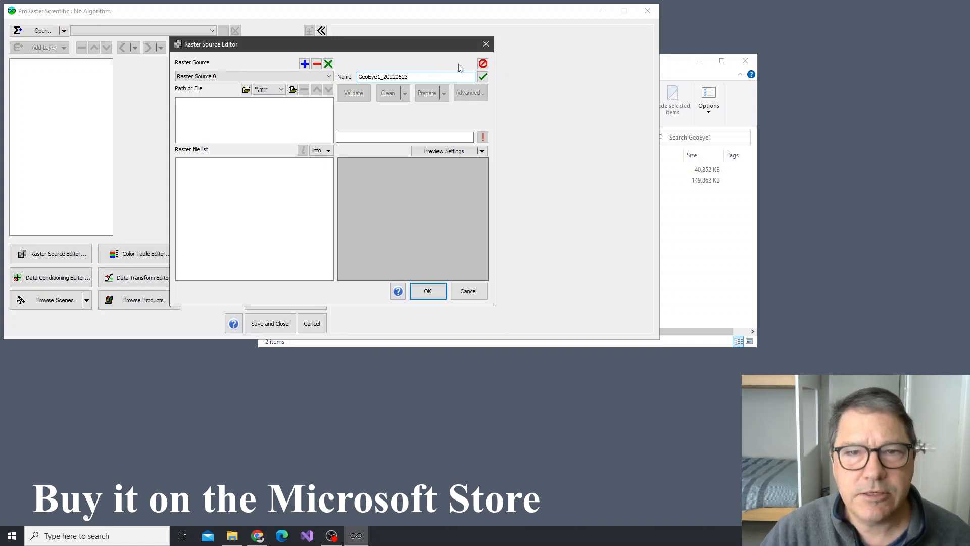
left_click(483, 77)
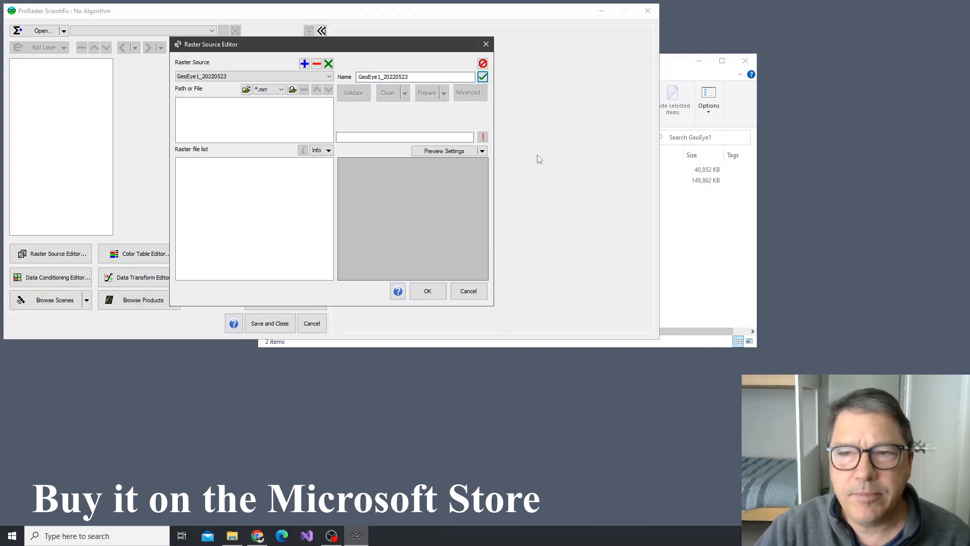
left_click(693, 226)
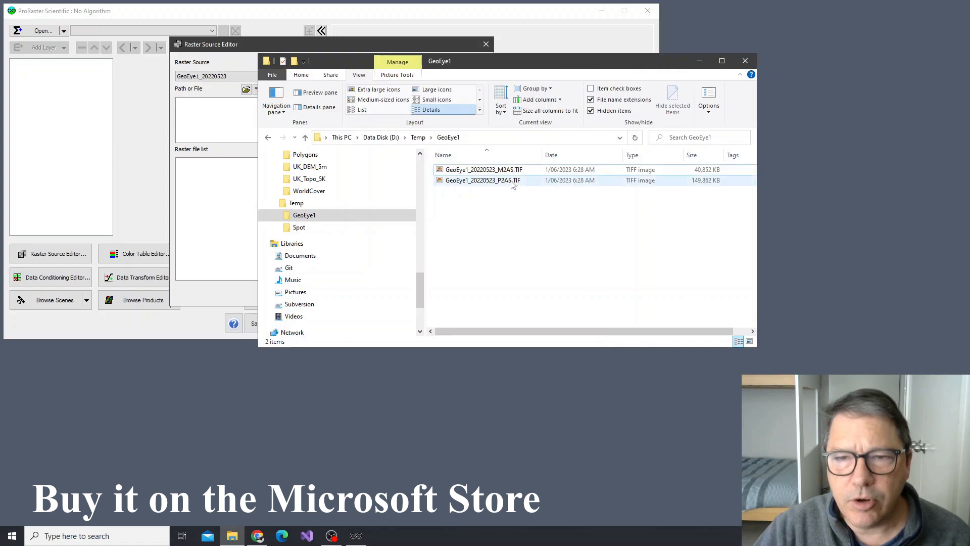
left_click(321, 43)
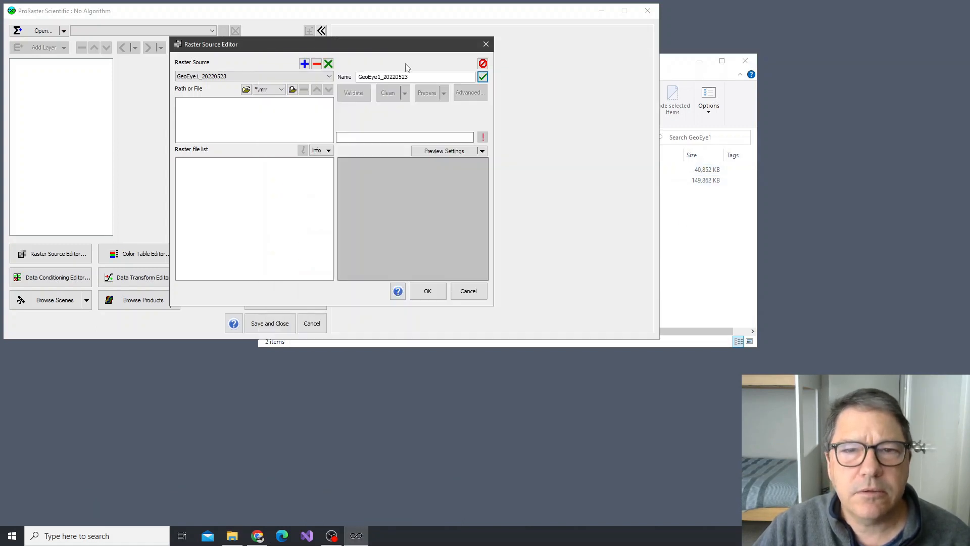
left_click(317, 65)
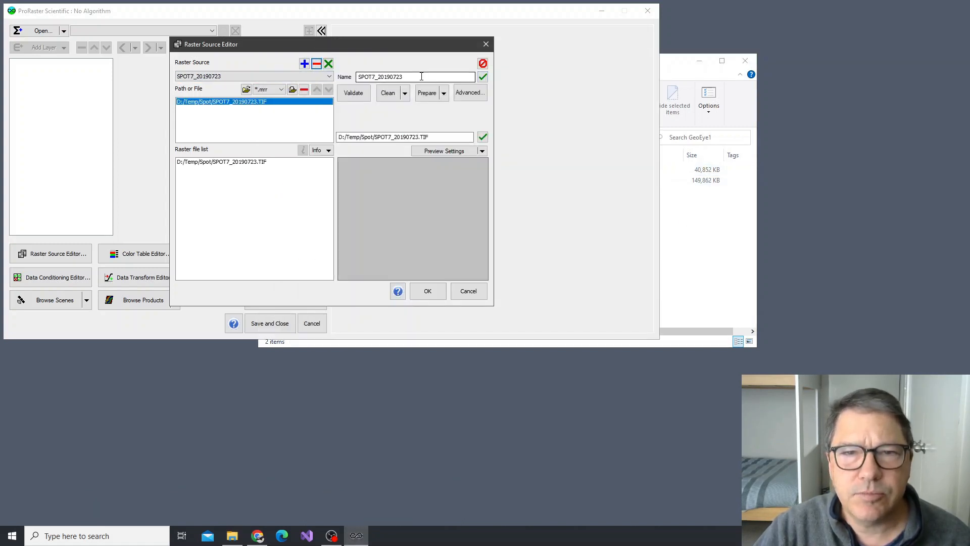
Add a new raster source and name it GeoEye1_20220523_M2AS.
left_click(316, 64)
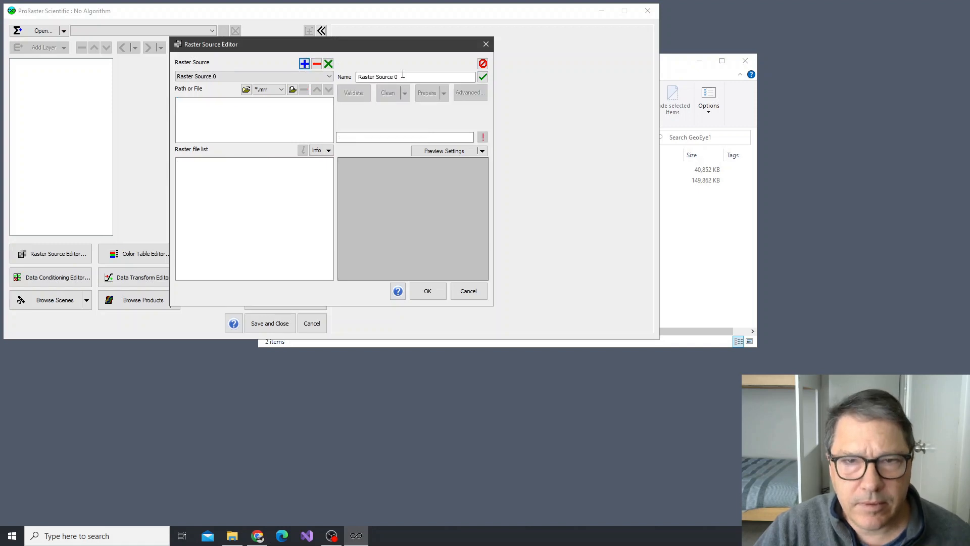
triple_click(403, 74)
key("ctrl+v")
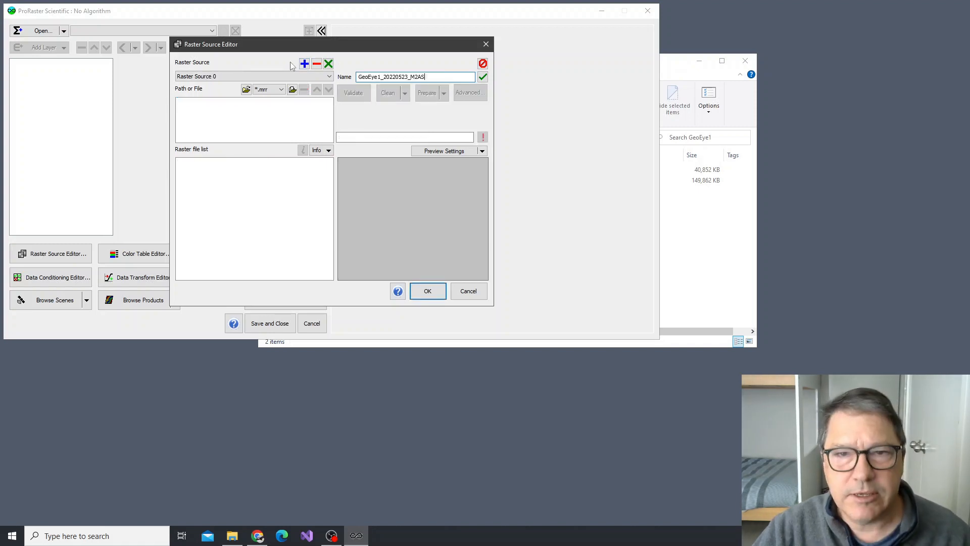
left_click(483, 77)
Add the file GeoEye1_20220523_M2AS.TIF from the GeoEye1 folder to the M2AS raster source.
left_click(680, 214)
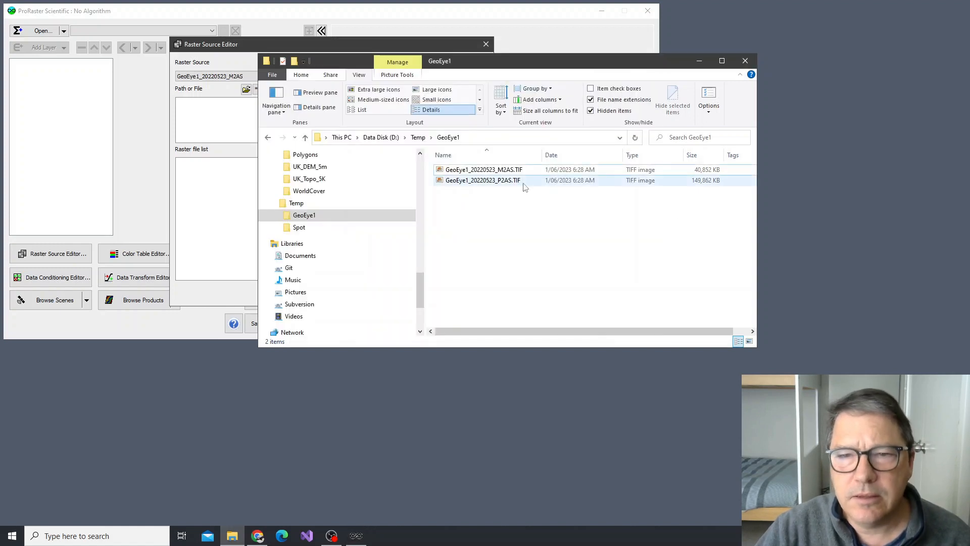
left_click(500, 171)
left_click_drag(527, 170, 236, 180)
left_click(246, 42)
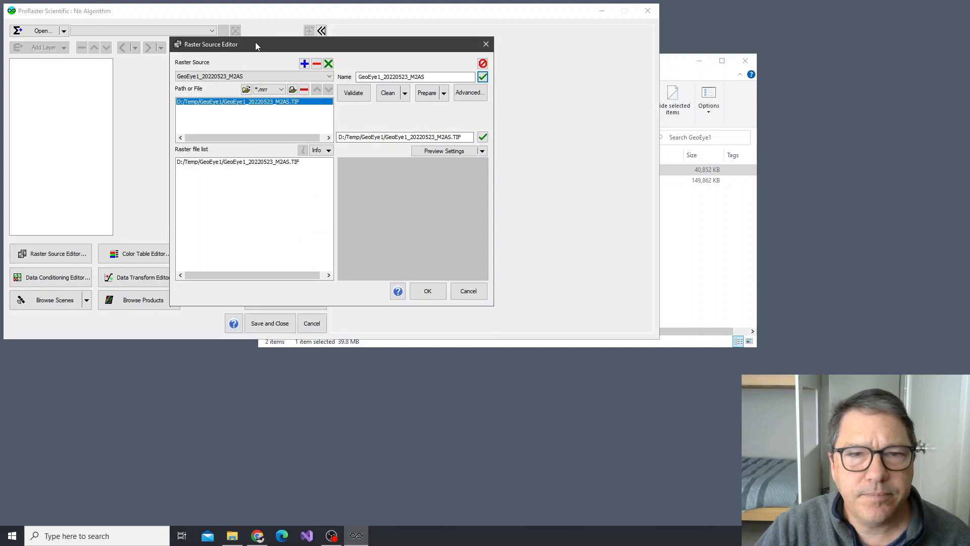
Enable a null value of 0 in the TIFF driver settings for the M2AS raster source.
left_click(470, 93)
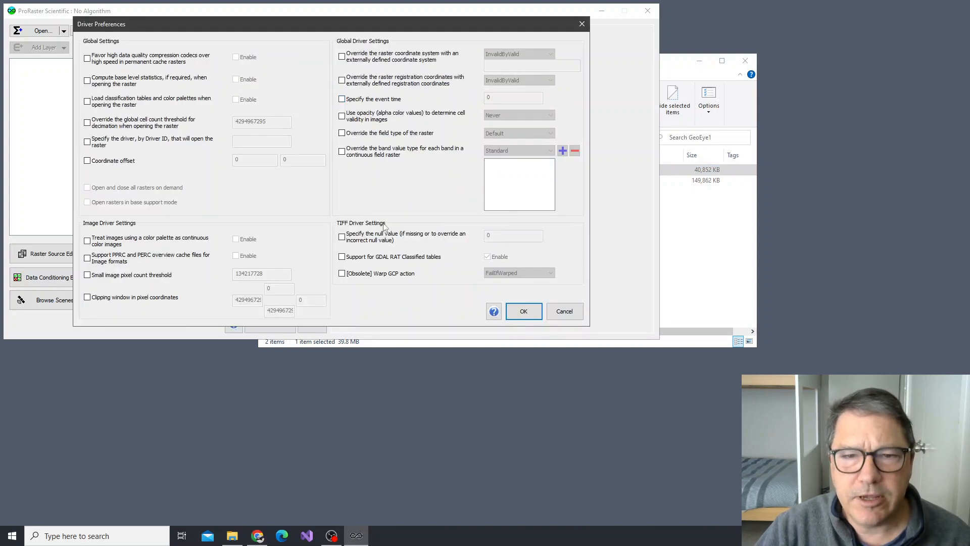
left_click(377, 237)
left_click(524, 311)
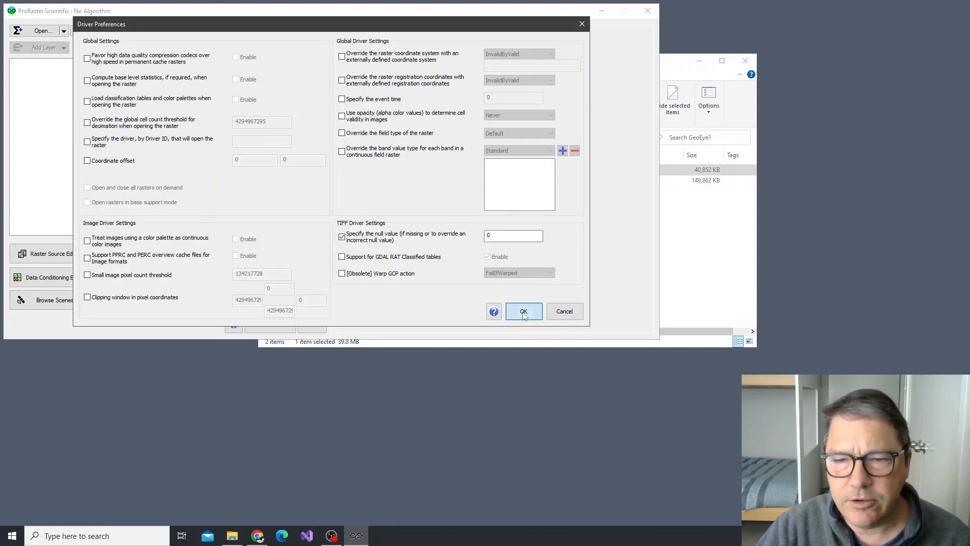
Clean the M2AS raster source and prepare it with the Favor Quality option.
left_click(388, 94)
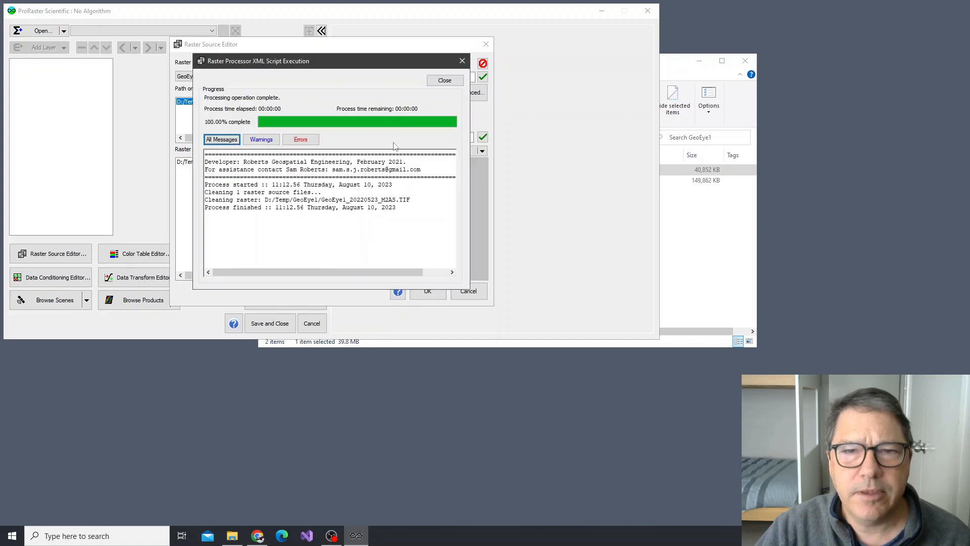
left_click(444, 80)
left_click(443, 93)
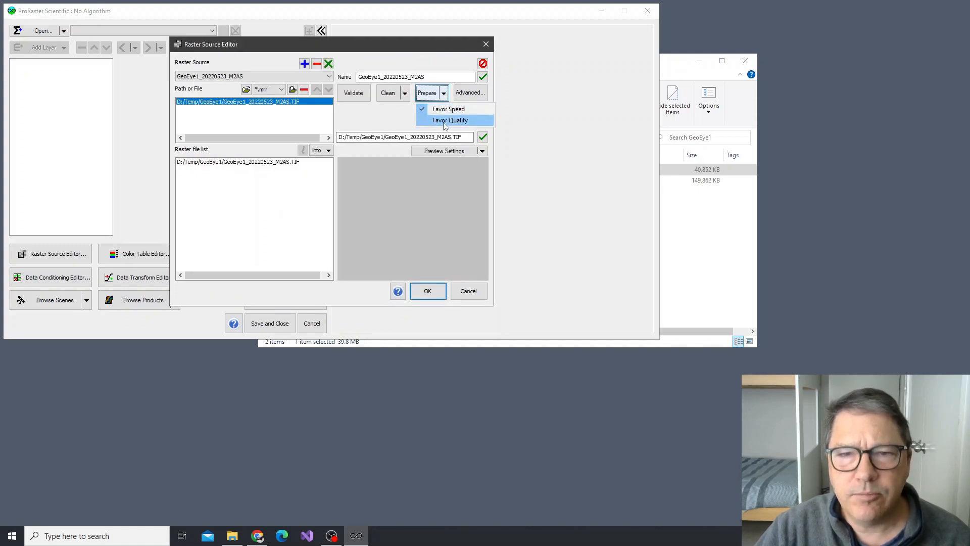
left_click(445, 121)
left_click(433, 93)
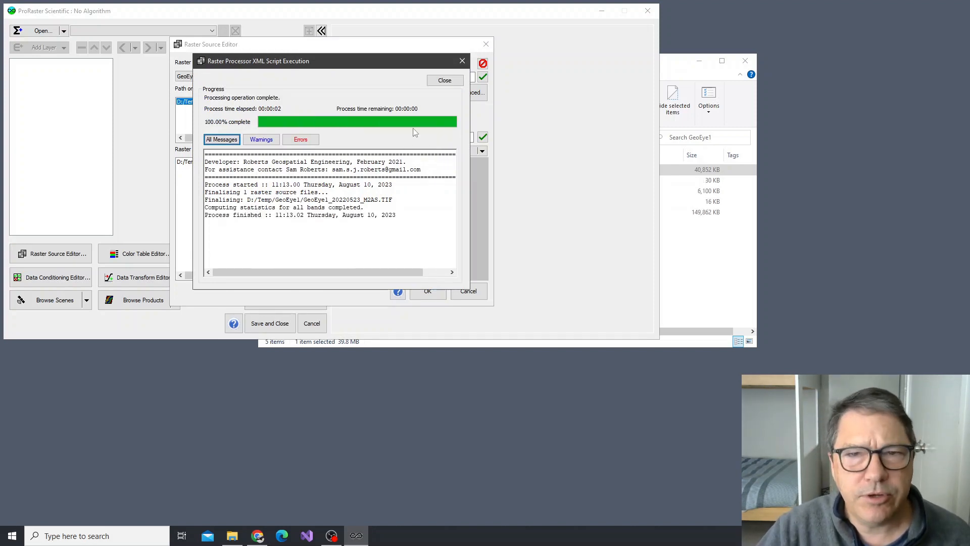
left_click(444, 82)
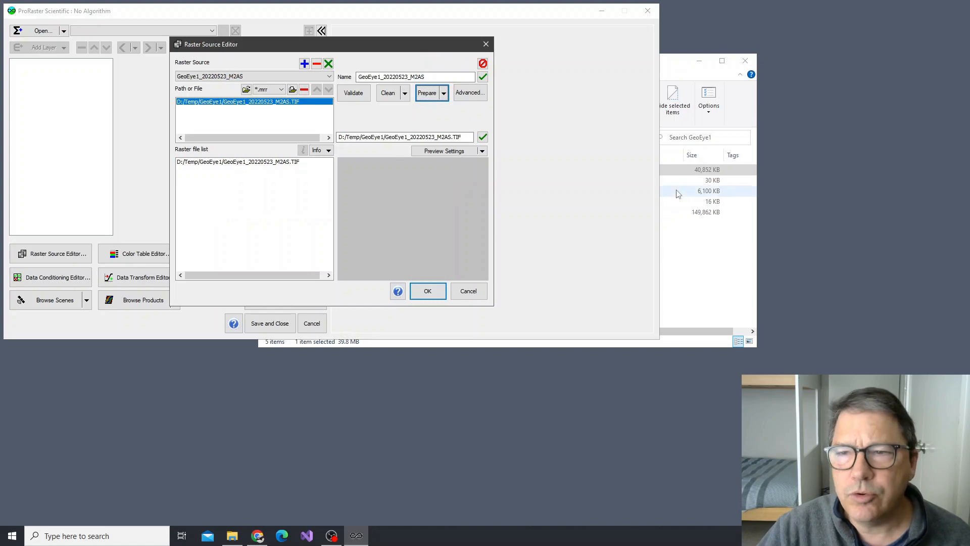
Add another raster source and name it GeoEye1_20220523_P2AS, using the name copied from the P2AS TIFF file.
left_click(316, 64)
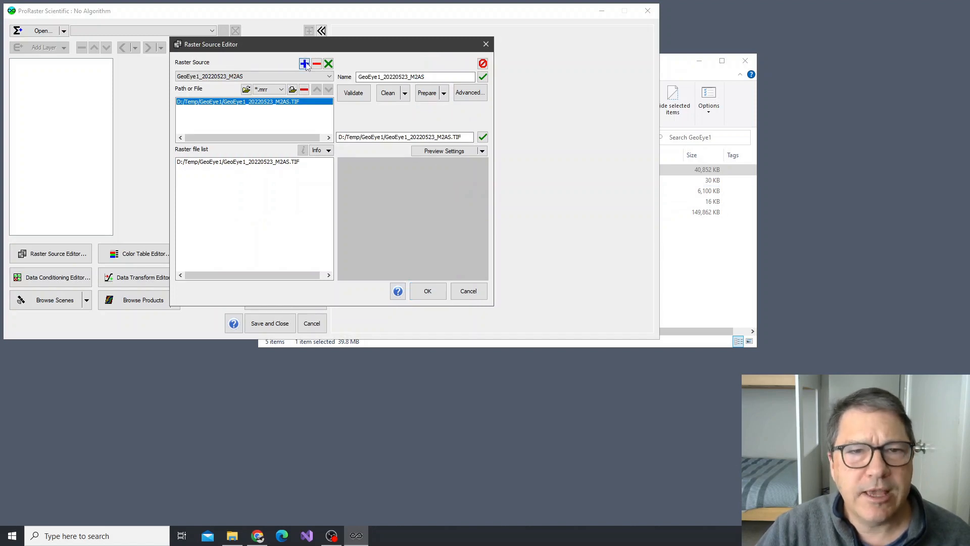
left_click(710, 212)
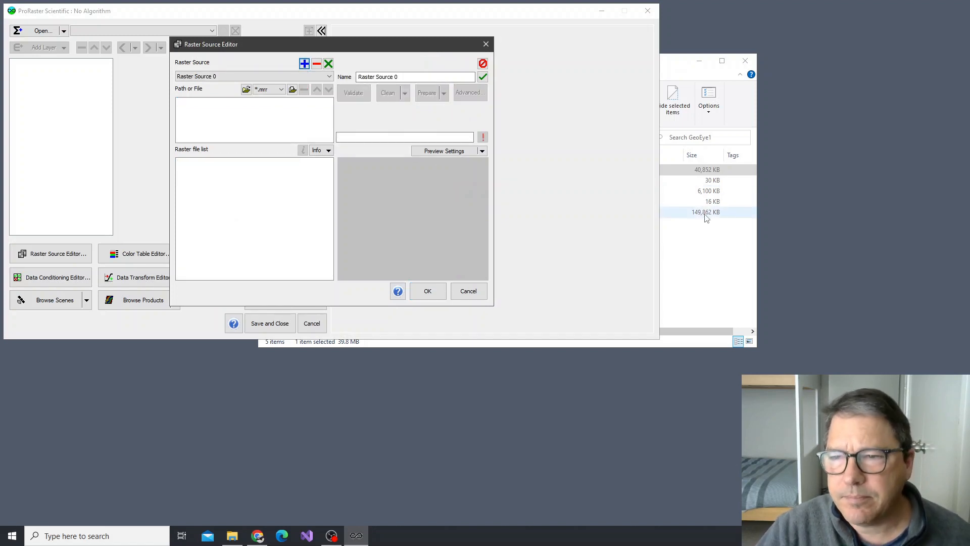
key("F2")
key("ctrl+c")
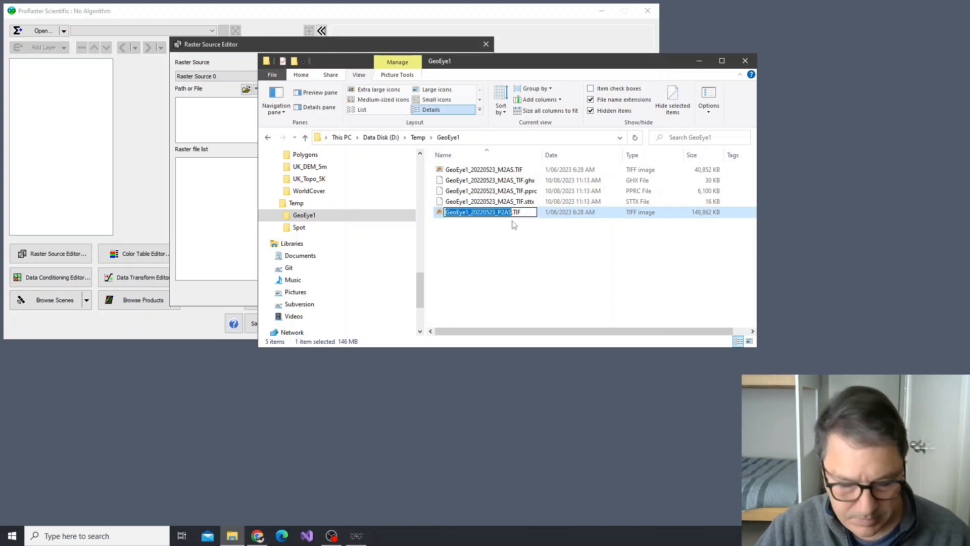
left_click(533, 251)
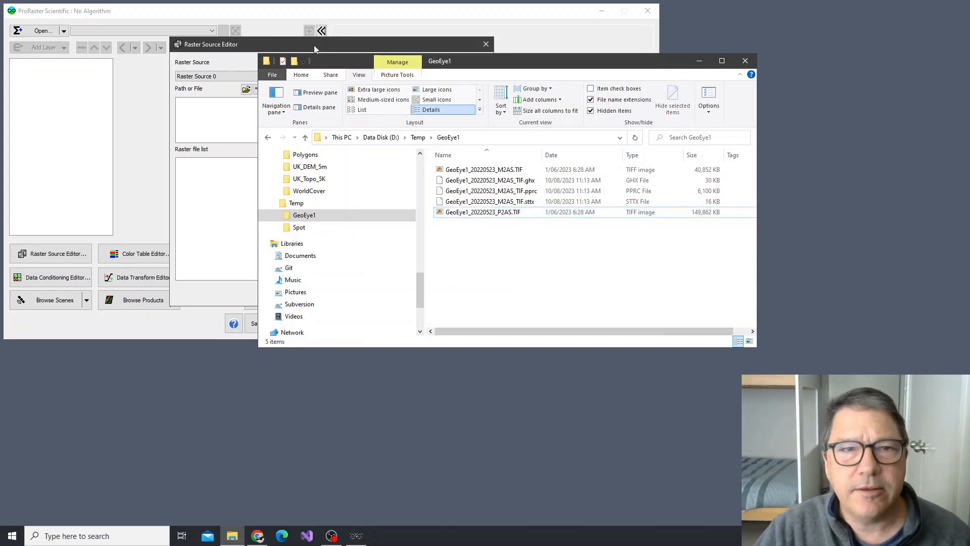
left_click(314, 44)
triple_click(404, 76)
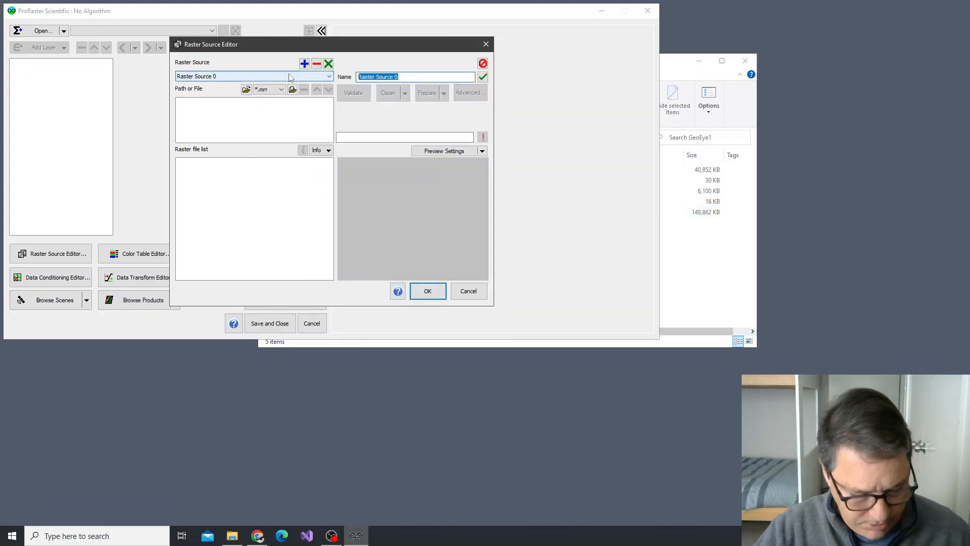
key("ctrl+v")
left_click(482, 77)
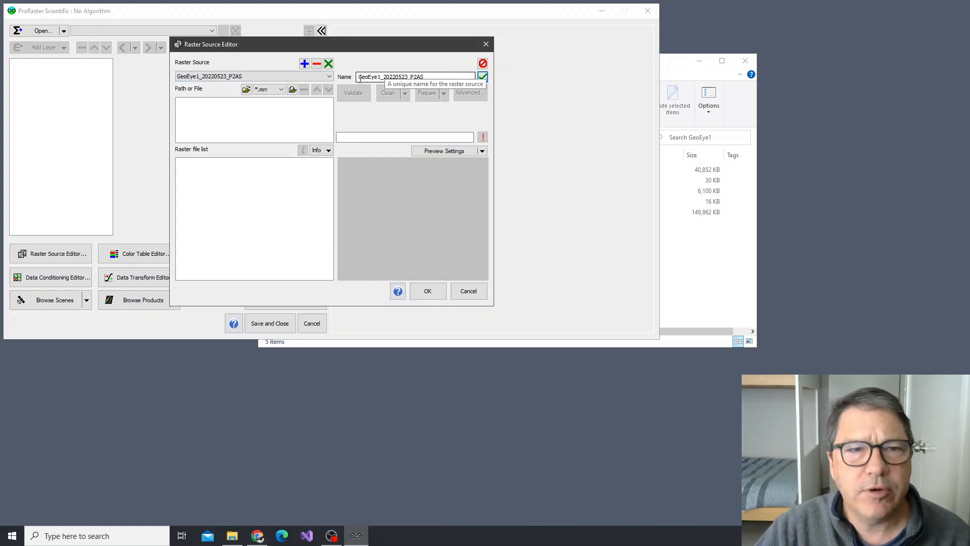
Add the file GeoEye1_20220523_P2AS.TIF from the GeoEye1 folder to the P2AS raster source.
left_click(677, 217)
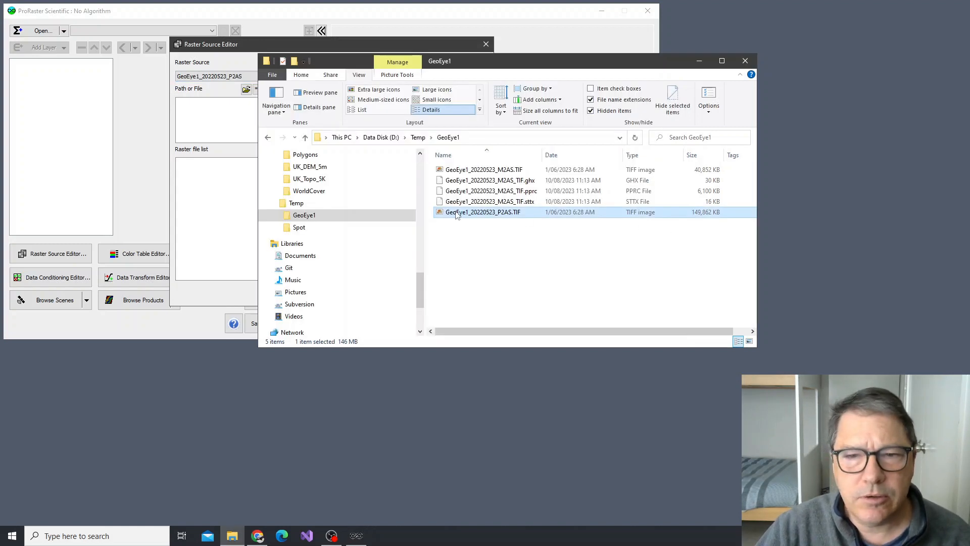
left_click_drag(458, 215, 212, 195)
left_click(329, 53)
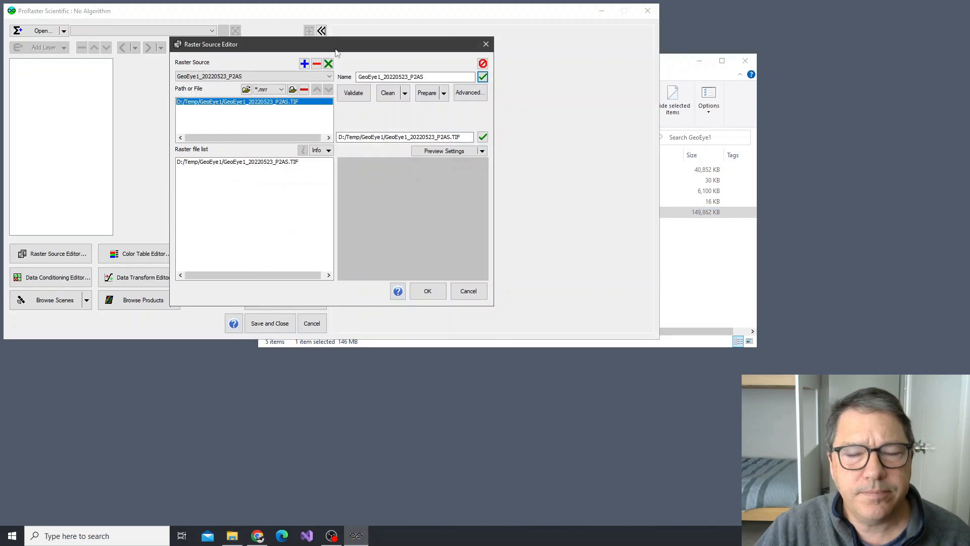
Clean the P2AS raster source and enable a null value of 0 in its TIFF driver settings.
left_click(397, 93)
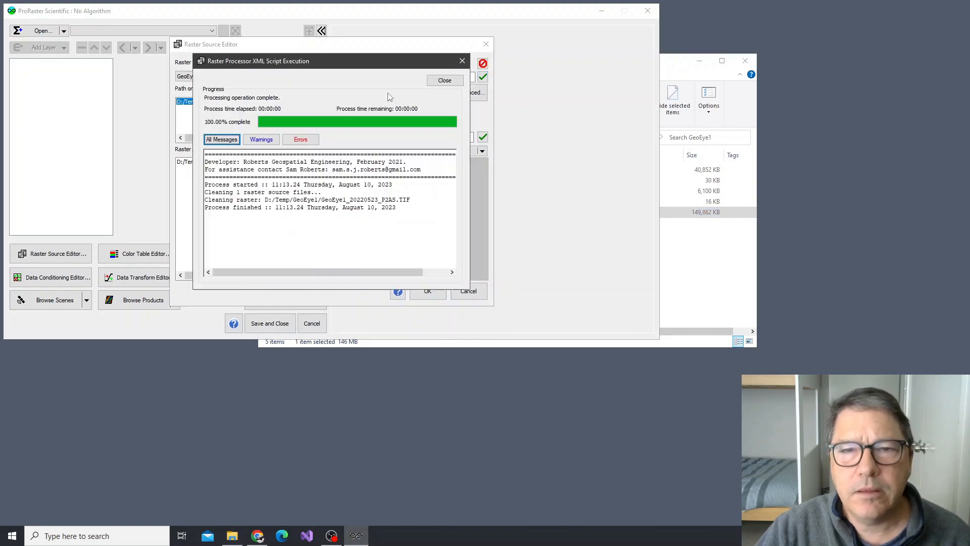
left_click(444, 81)
left_click(470, 94)
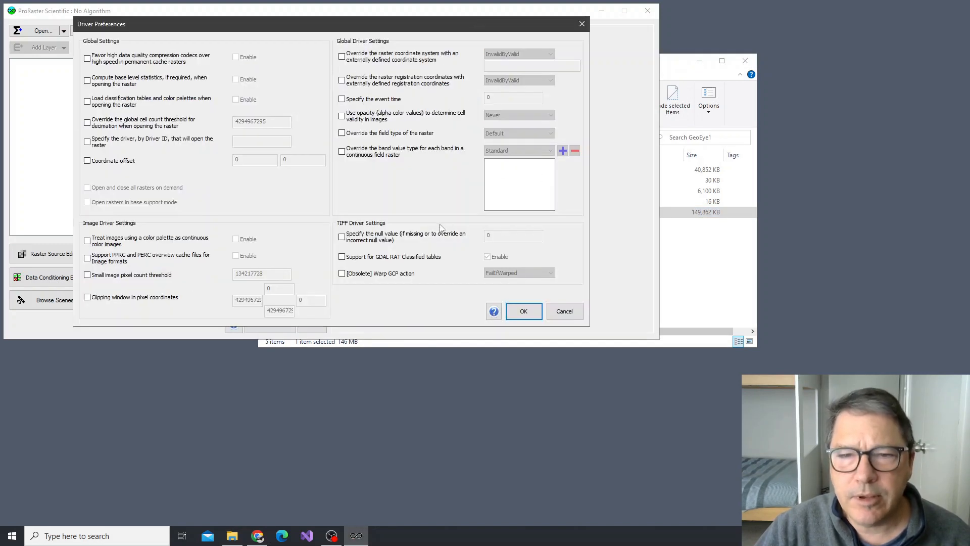
left_click(425, 238)
left_click(524, 310)
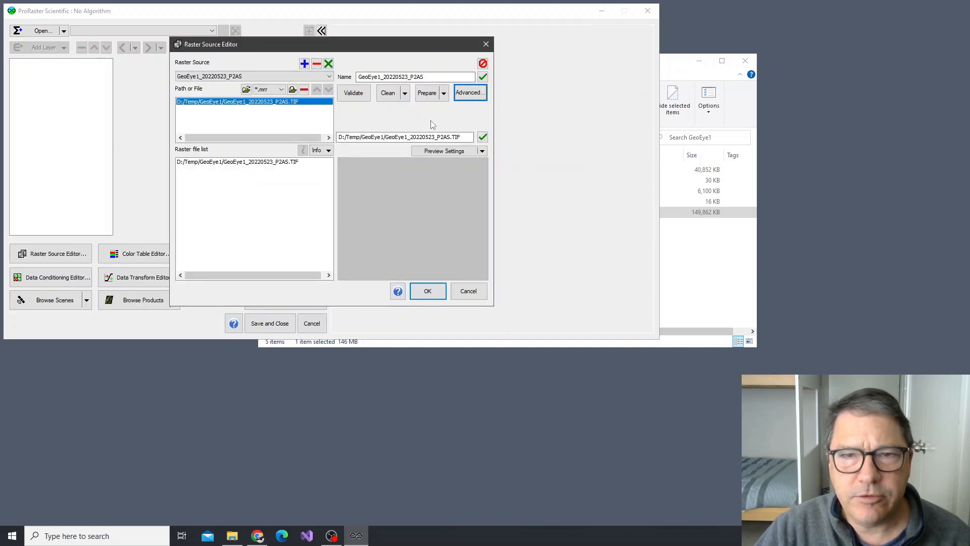
Prepare the P2AS raster source with the Favor Quality option and accept the raster source edits.
left_click(443, 93)
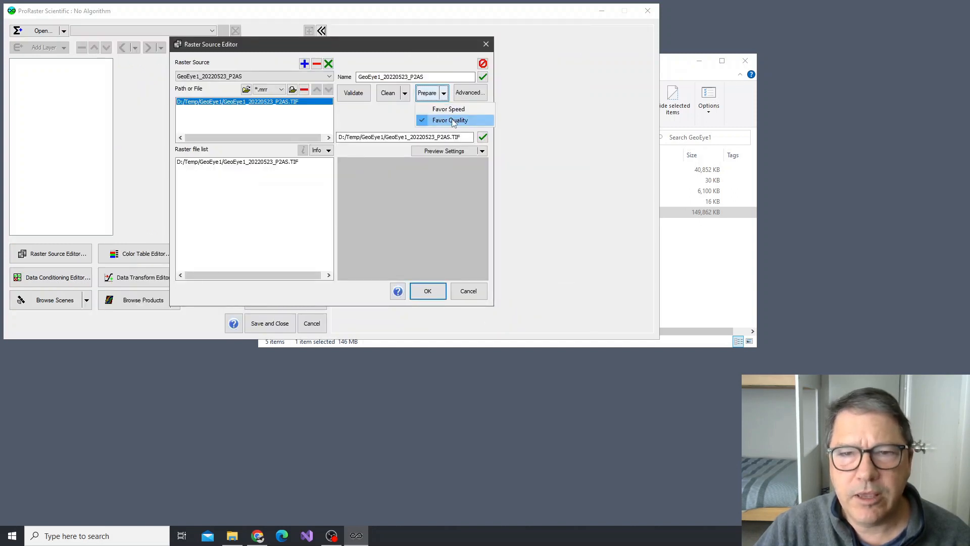
left_click(452, 121)
left_click(427, 94)
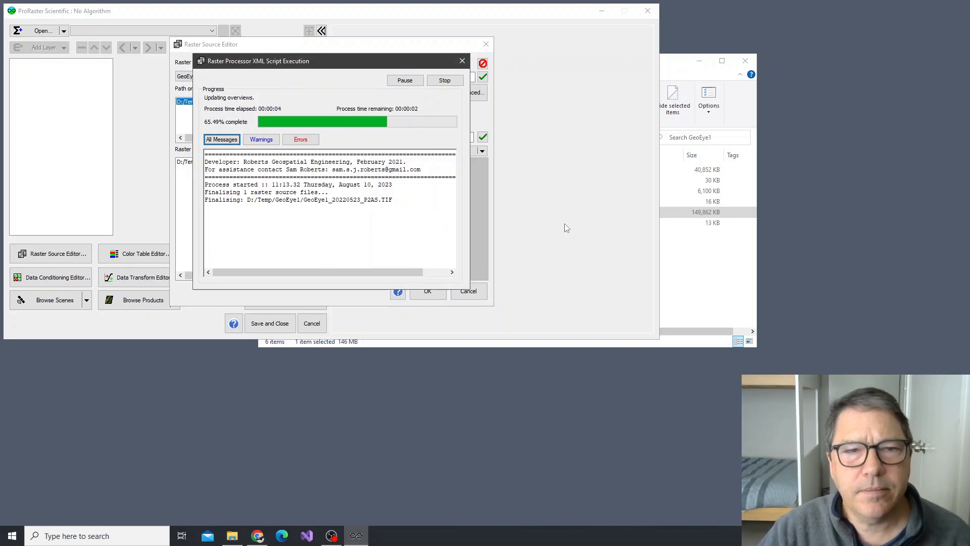
left_click(445, 81)
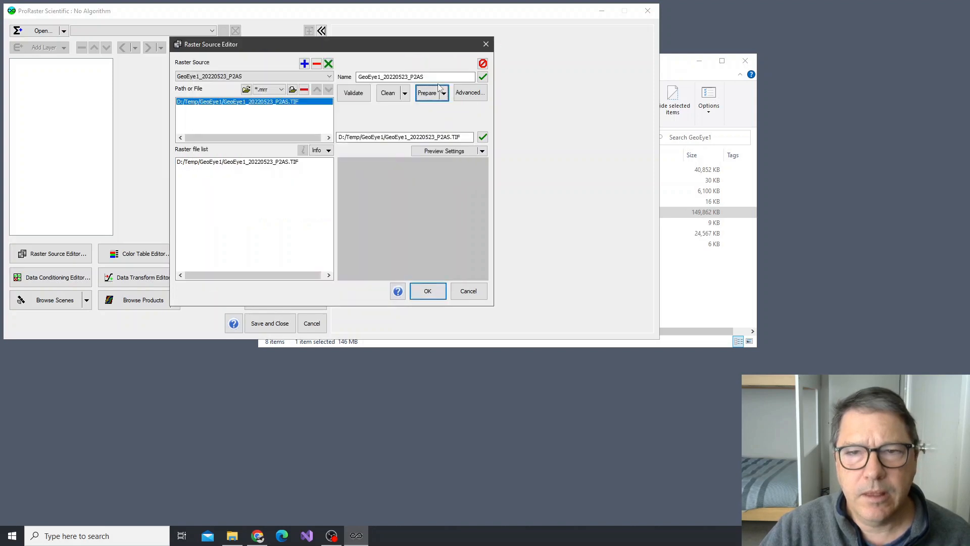
left_click(435, 291)
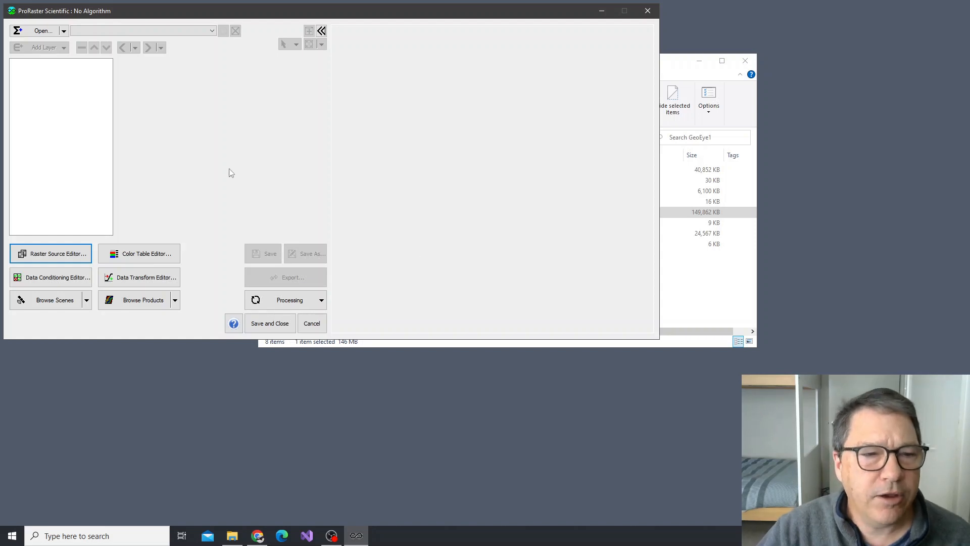
Create a new scene database named SDB_GeoEye1 for adding scenes by manual entry.
left_click(86, 300)
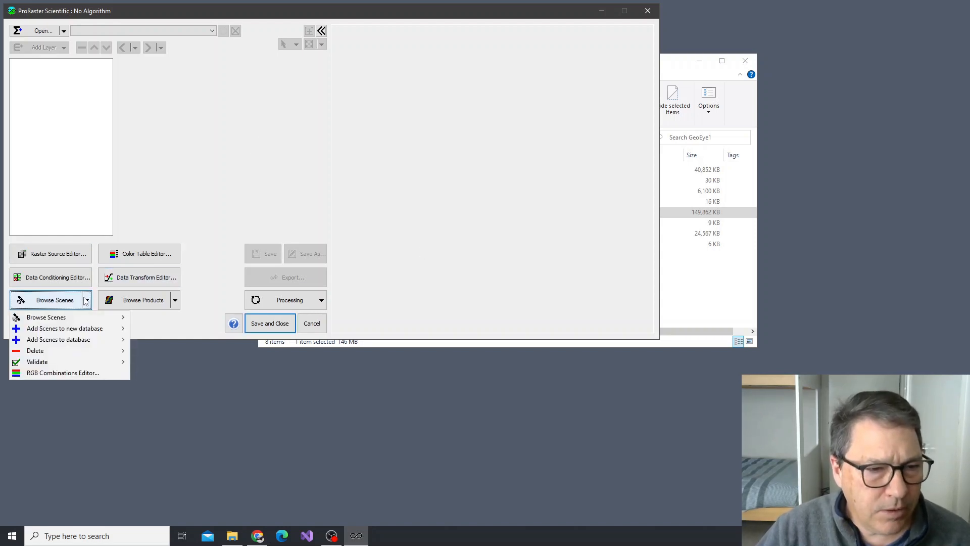
mouse_move(92, 329)
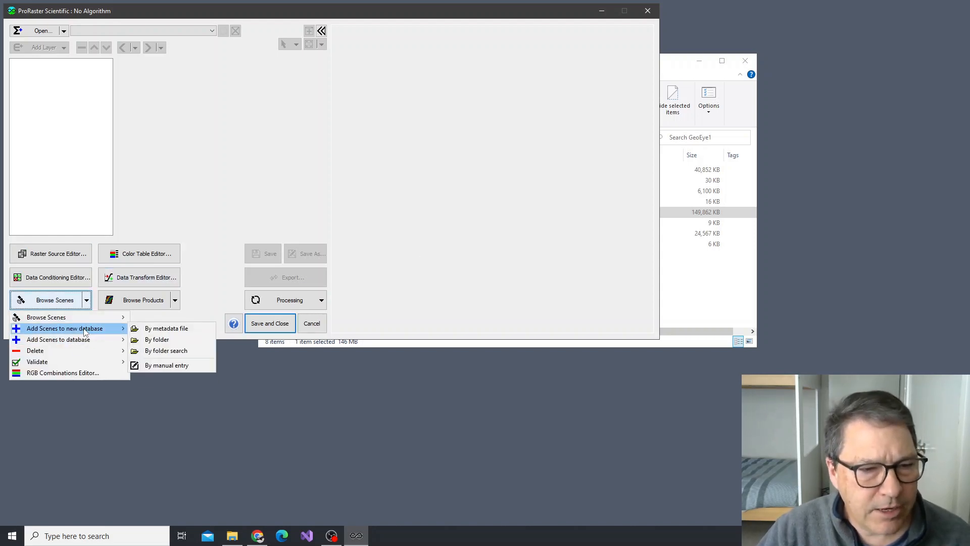
left_click(172, 366)
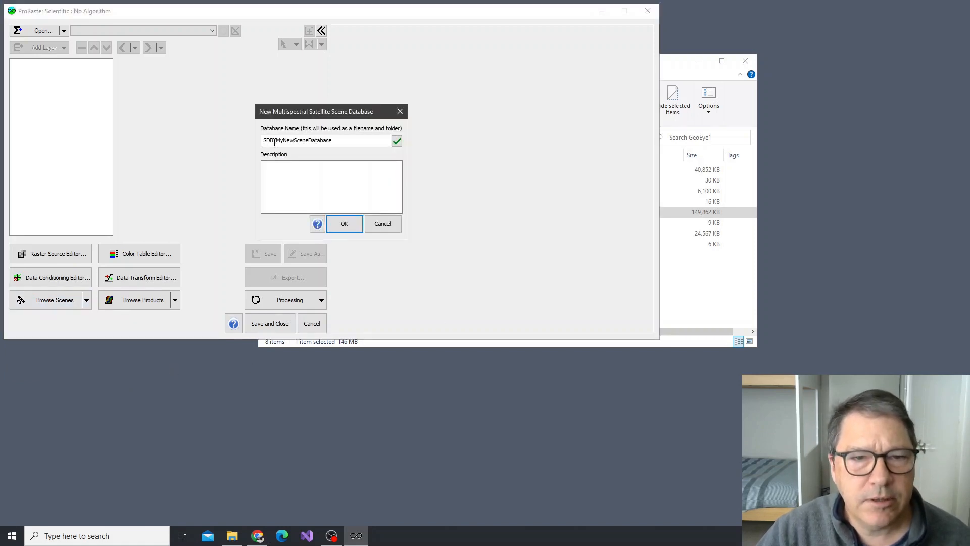
key("shift+End")
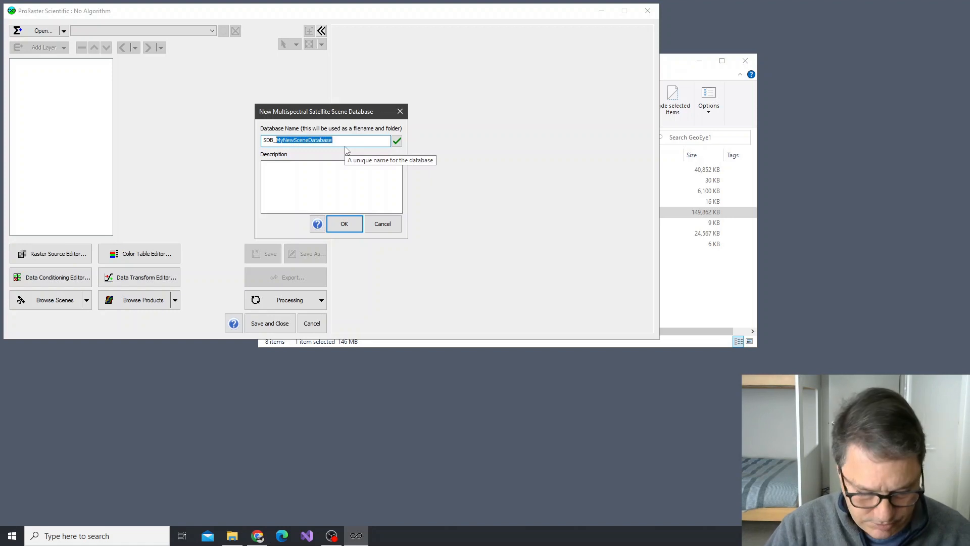
type("GeoEye1")
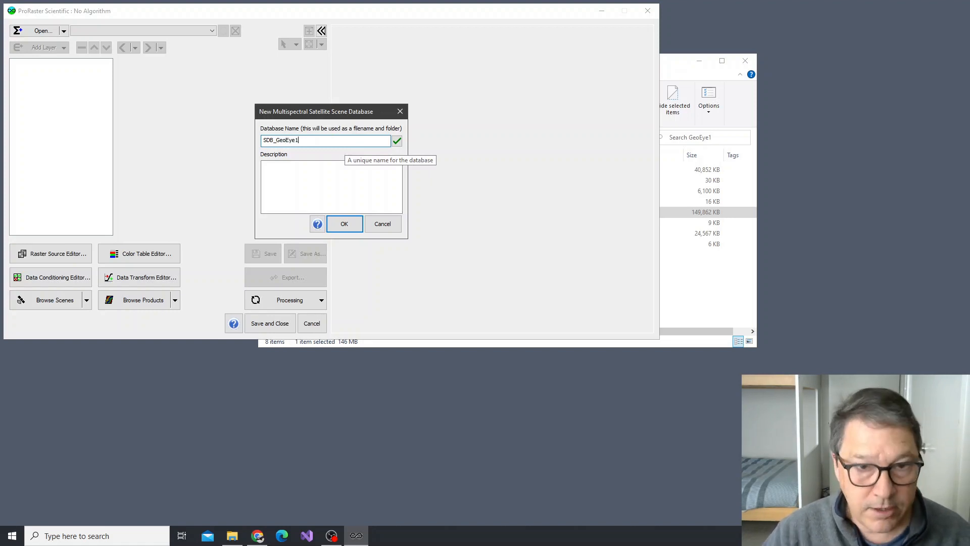
left_click(344, 223)
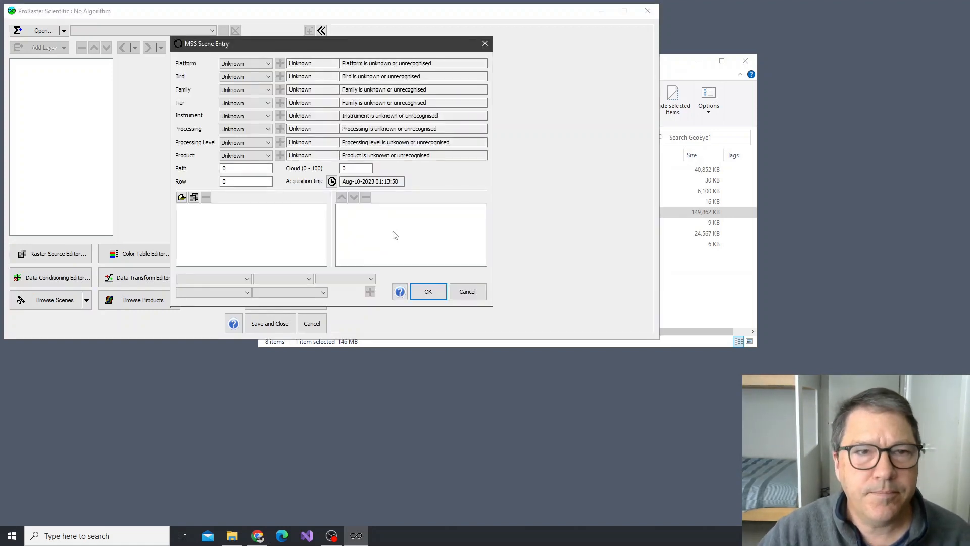
Enter a new platform for the scene with GeoEye1 as both its name and its description.
left_click_drag(300, 43, 394, 104)
left_click(699, 63)
left_click(699, 63)
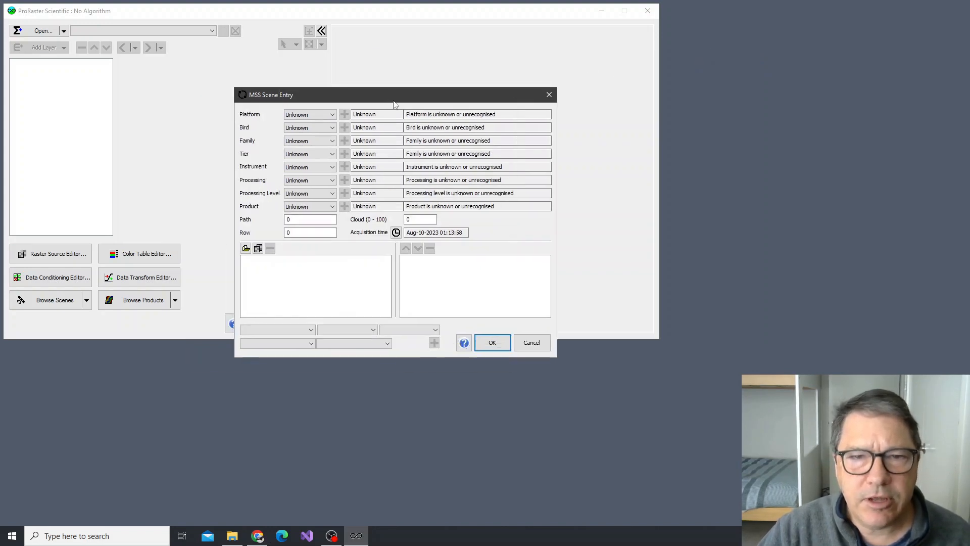
left_click(333, 115)
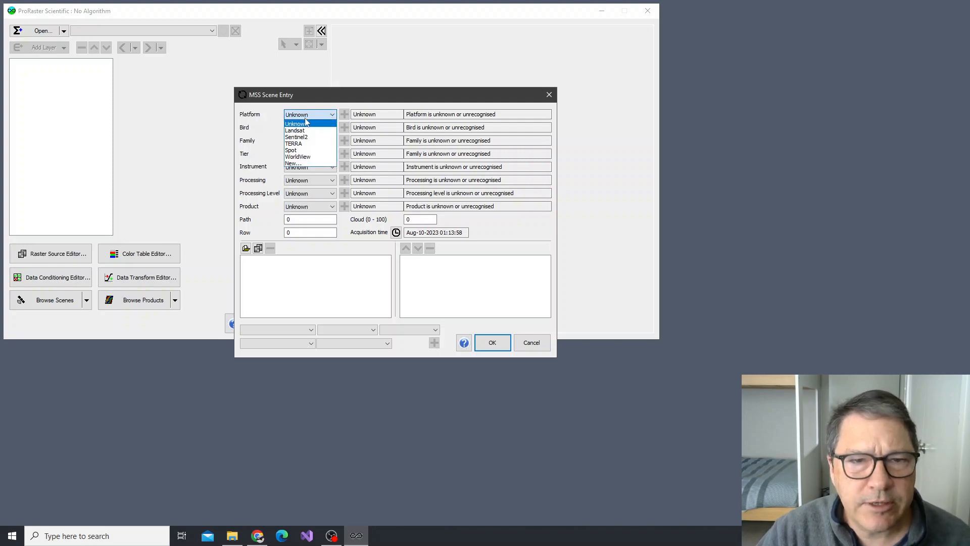
left_click(301, 164)
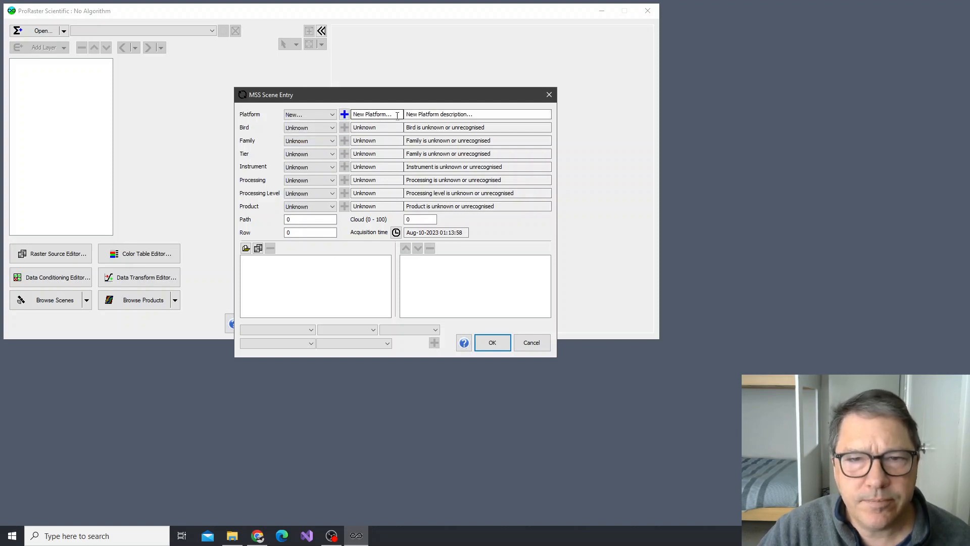
left_click_drag(398, 115, 316, 109)
type("GeoEye1")
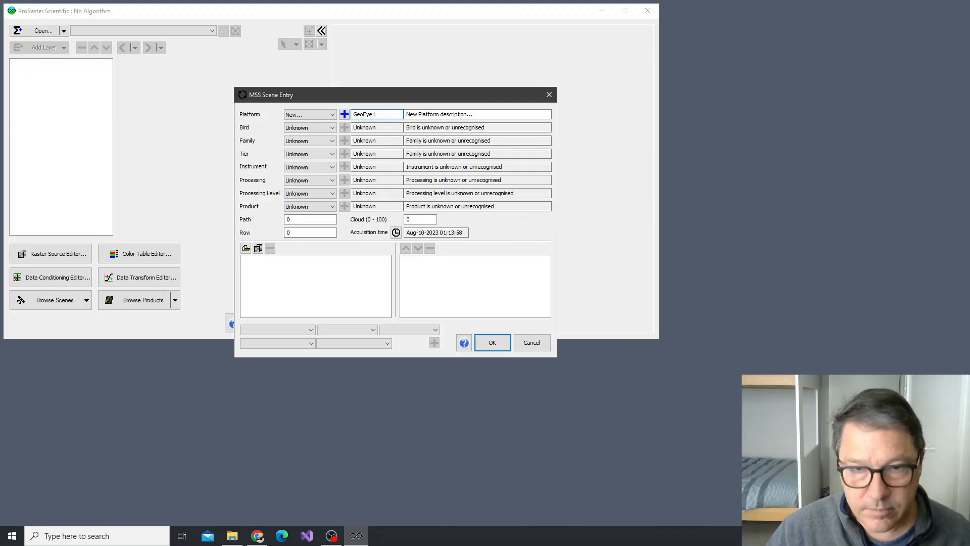
key("ctrl+a")
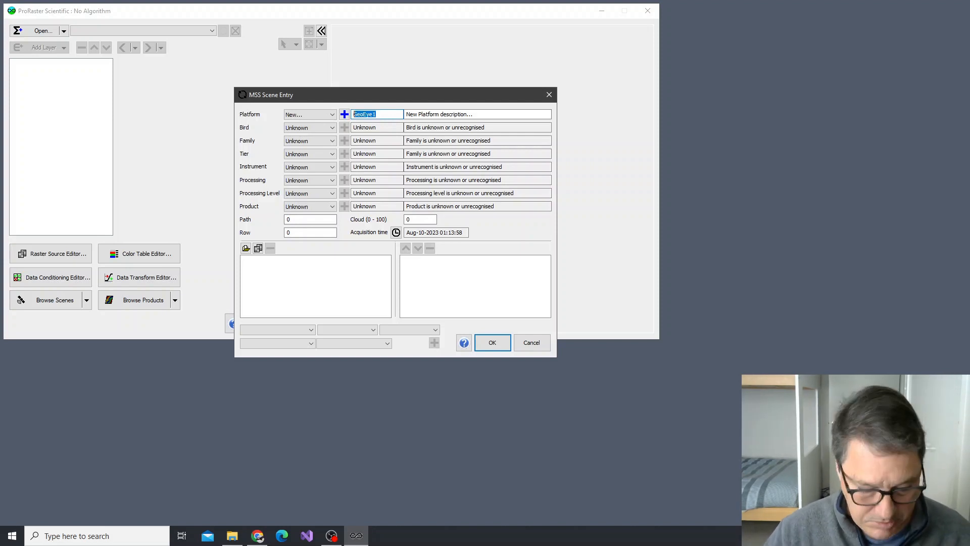
key("ctrl+c")
key("Tab")
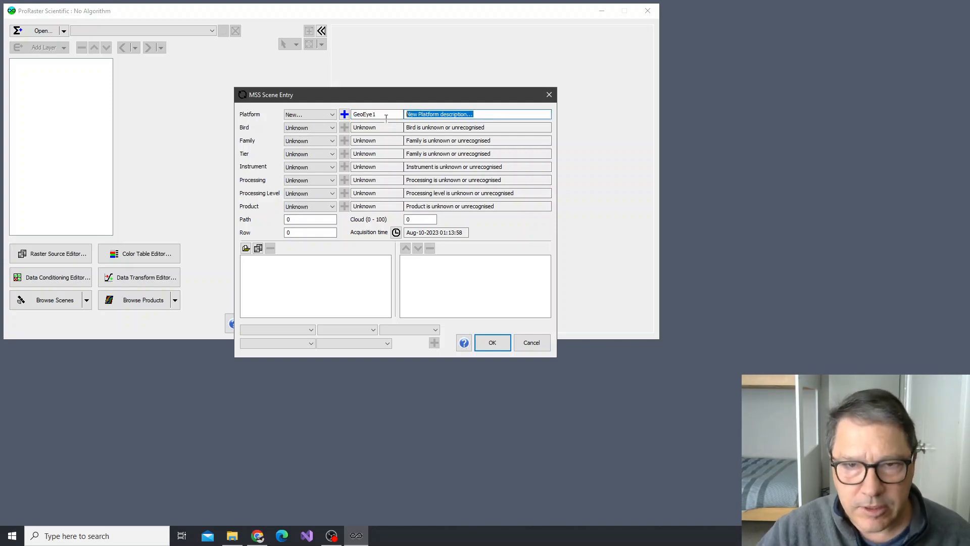
key("ctrl+v")
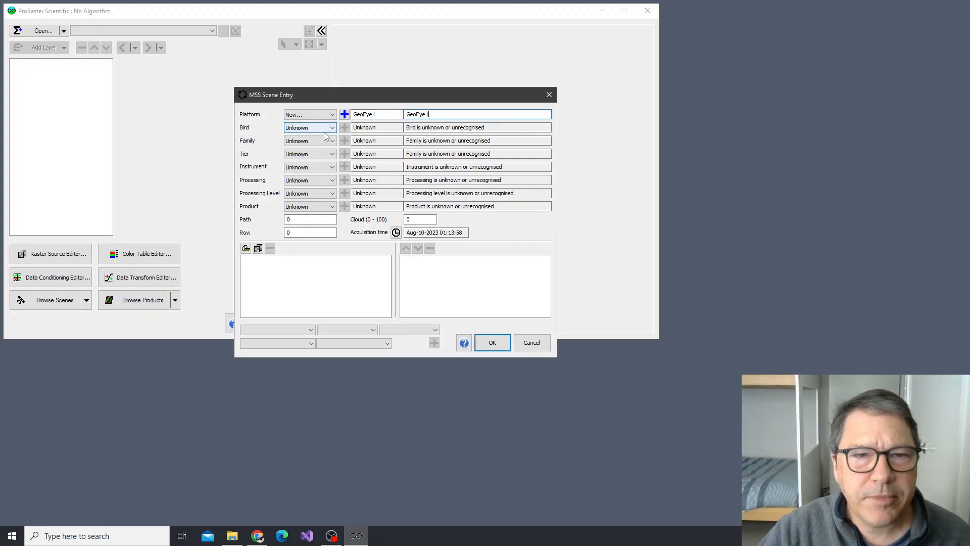
Choose GeoEye1 as the scene's bird and add a new family named GeoEye1 with an empty description.
left_click(328, 129)
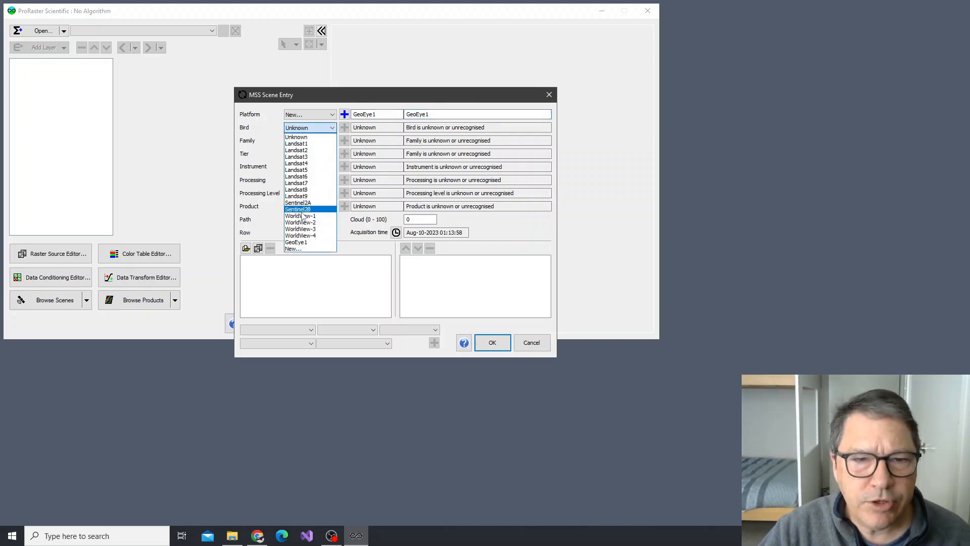
left_click(302, 242)
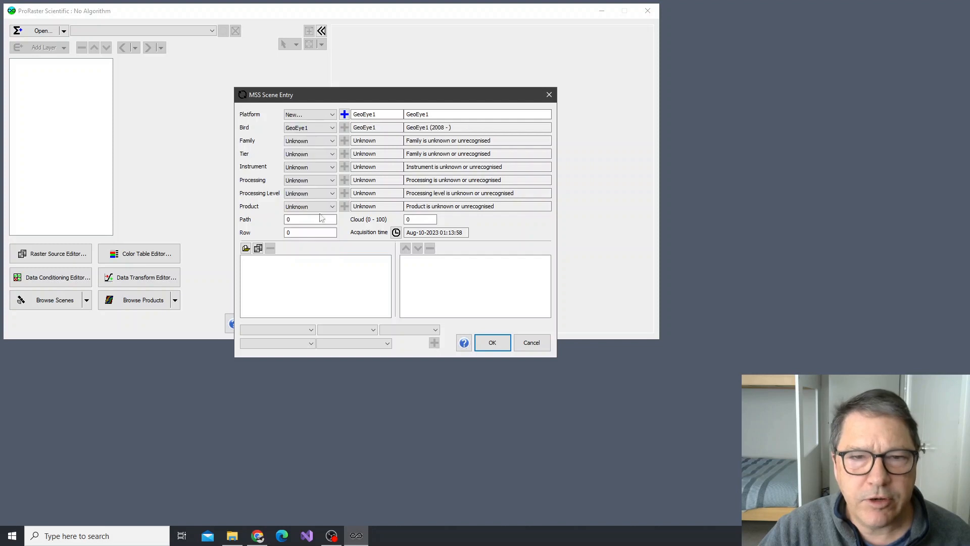
left_click(333, 142)
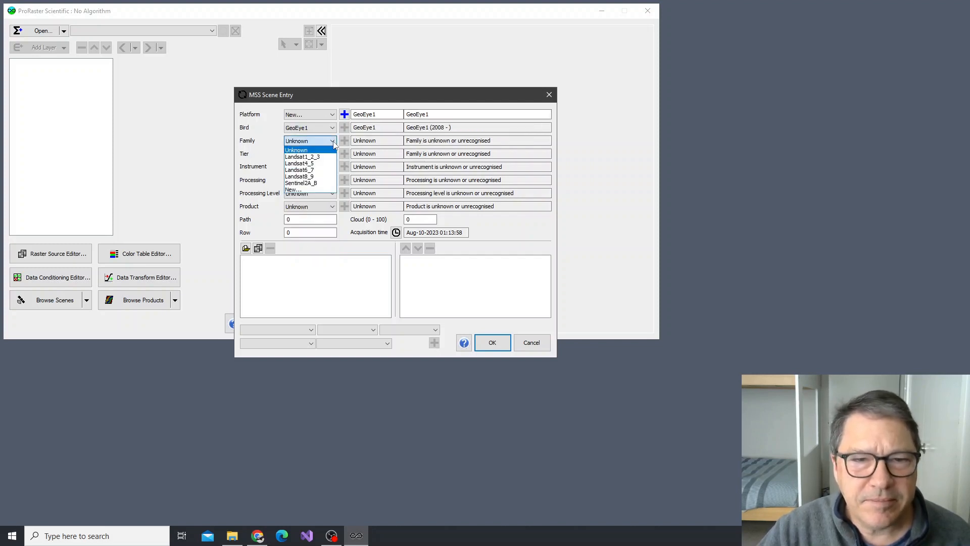
left_click(303, 190)
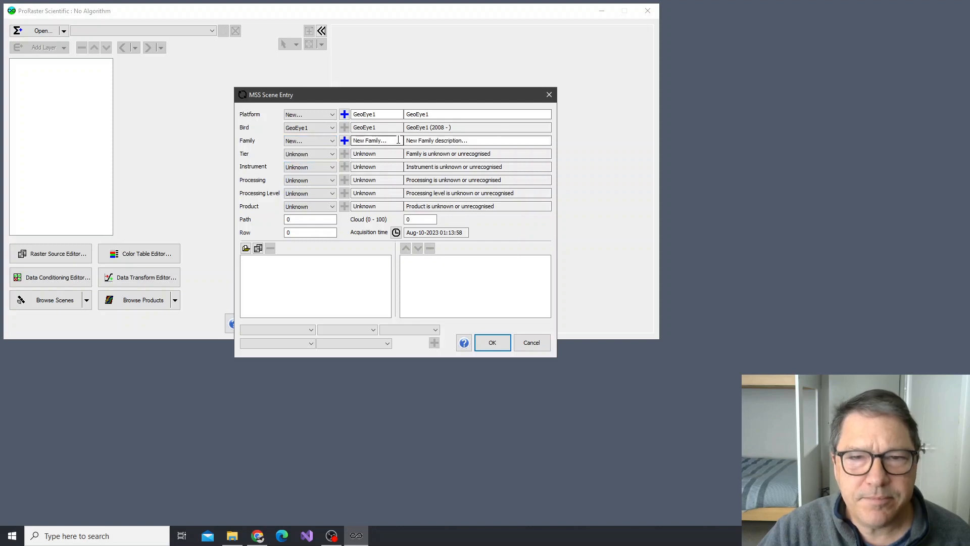
left_click_drag(394, 141, 321, 144)
left_click_drag(397, 140, 319, 141)
type("GeoEye1")
key("Tab")
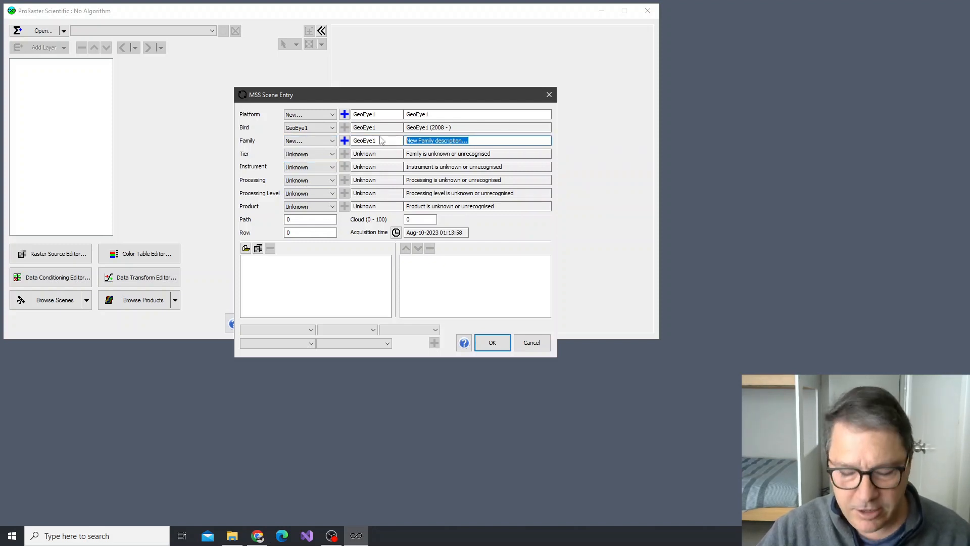
key("BackSpace")
left_click(344, 141)
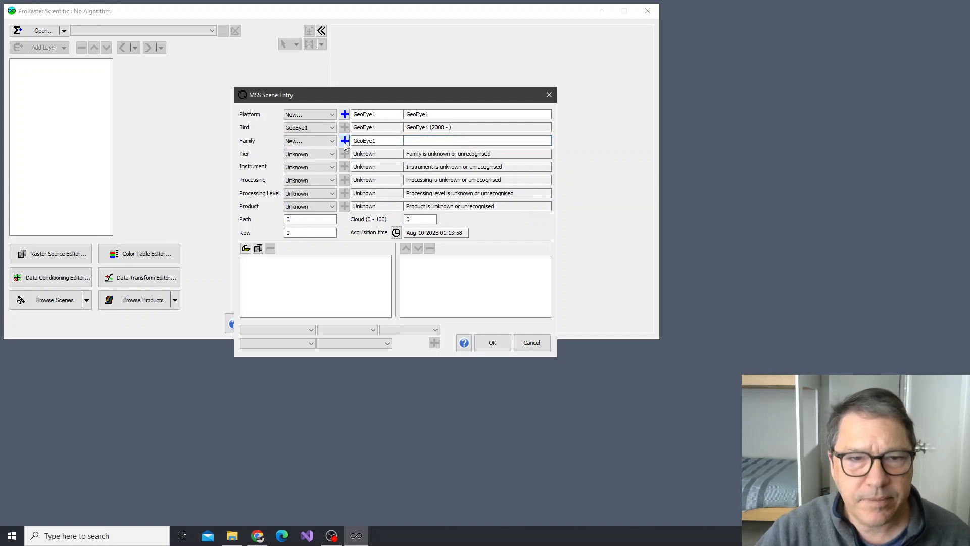
Set the scene's tier to Tier1 and add a new instrument named GeoEye1 TM with an empty description.
left_click(329, 156)
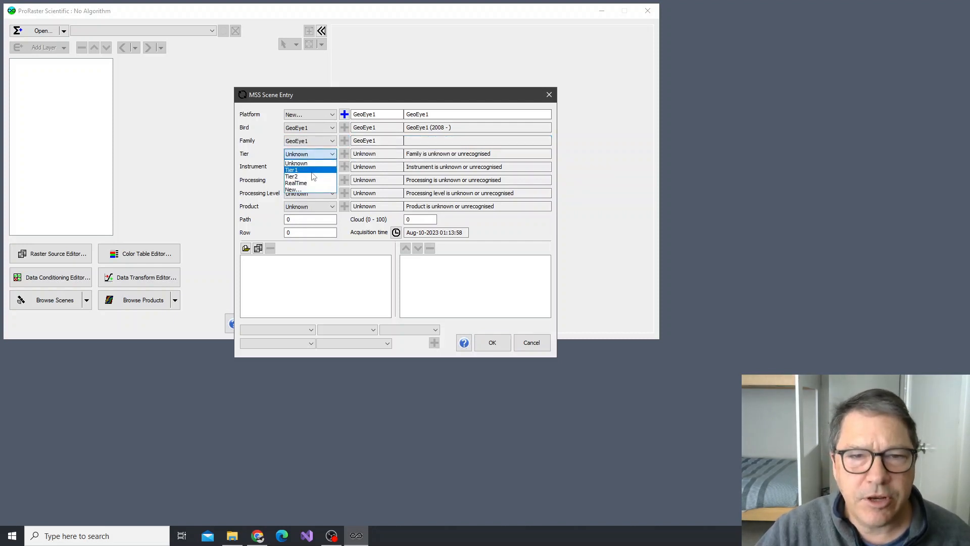
left_click(311, 171)
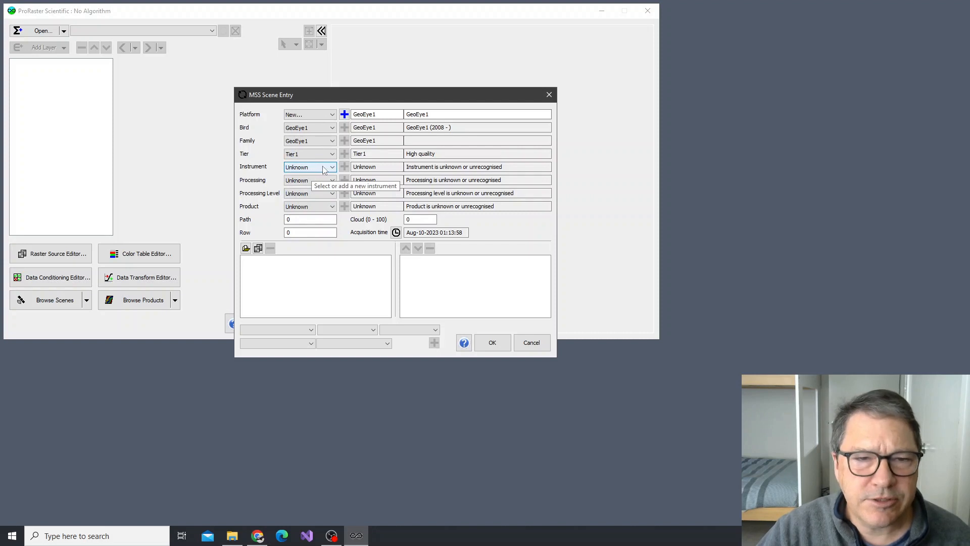
left_click(333, 168)
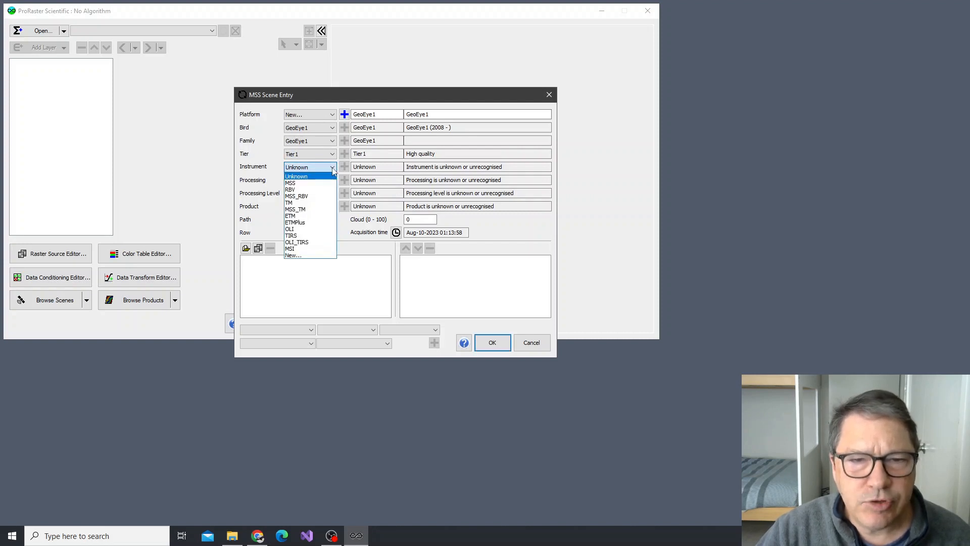
left_click(306, 255)
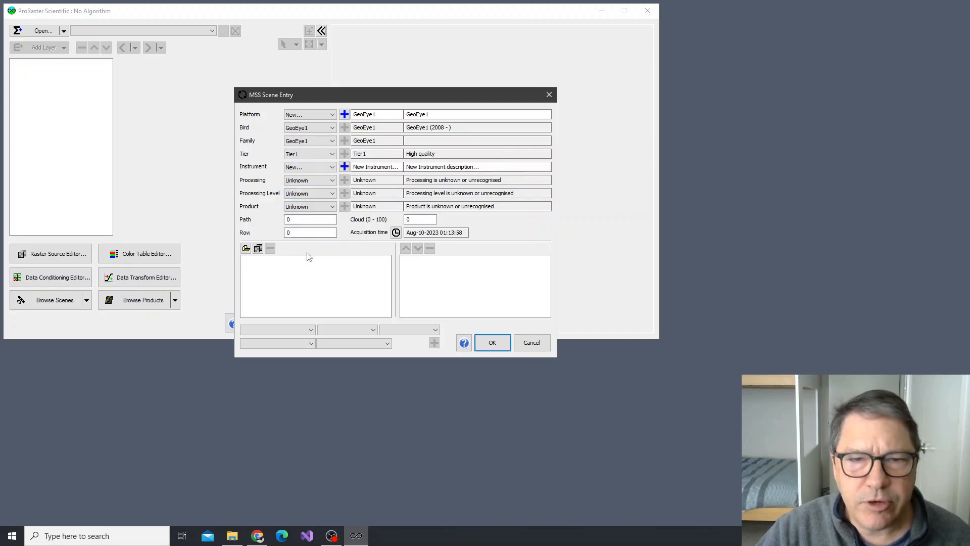
triple_click(399, 166)
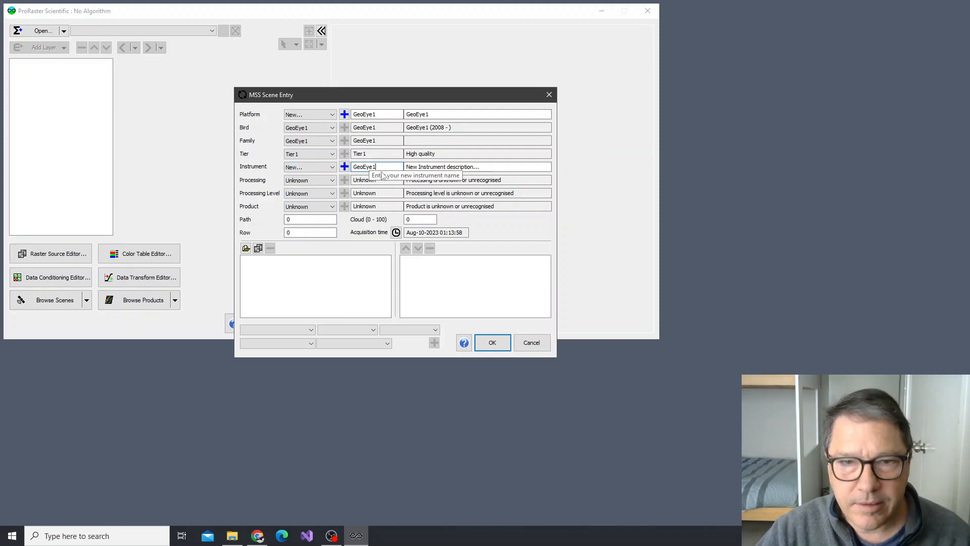
type("GeoEye1 T")
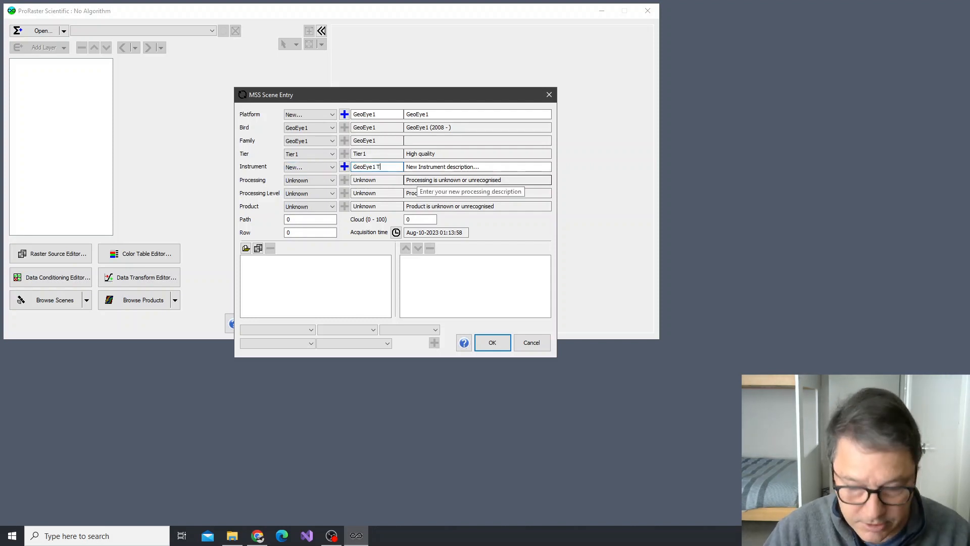
type("M")
key("Tab")
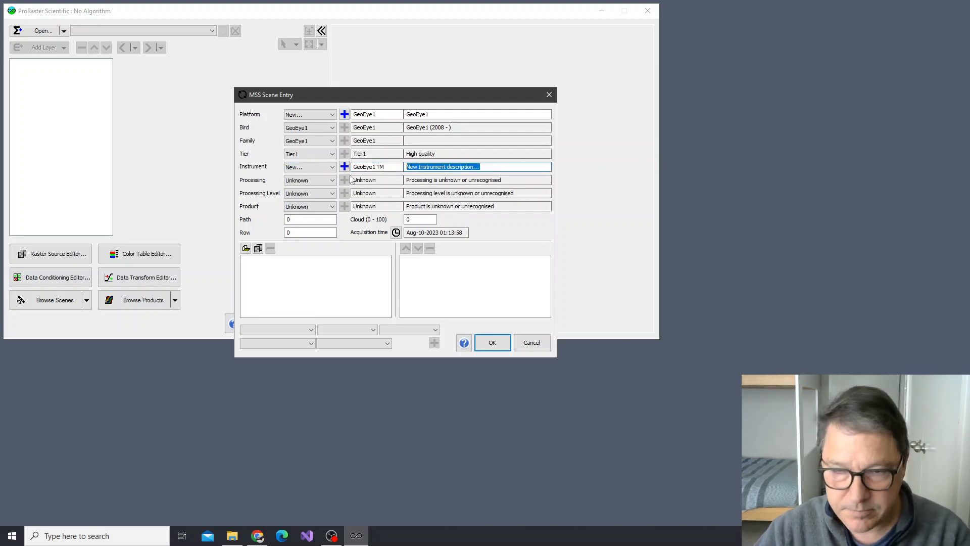
key("BackSpace")
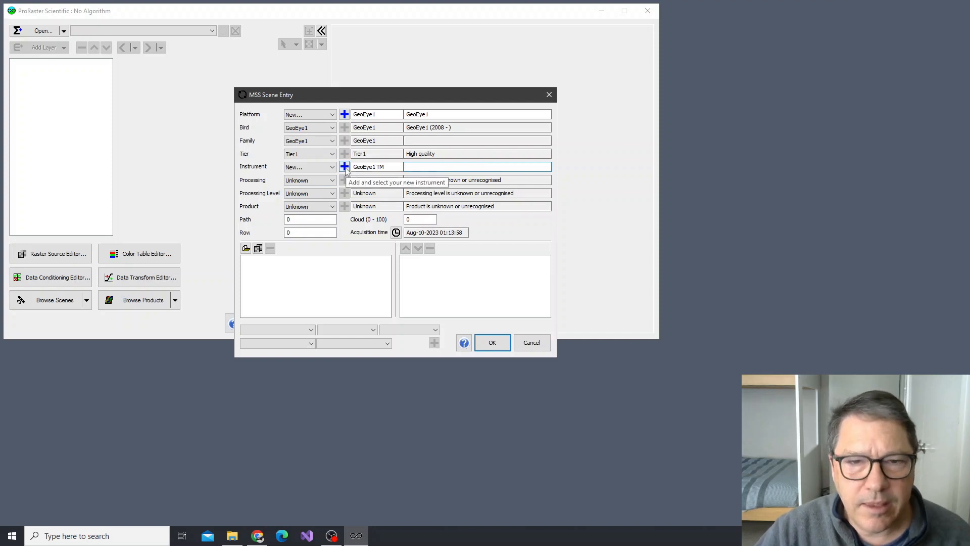
left_click(344, 167)
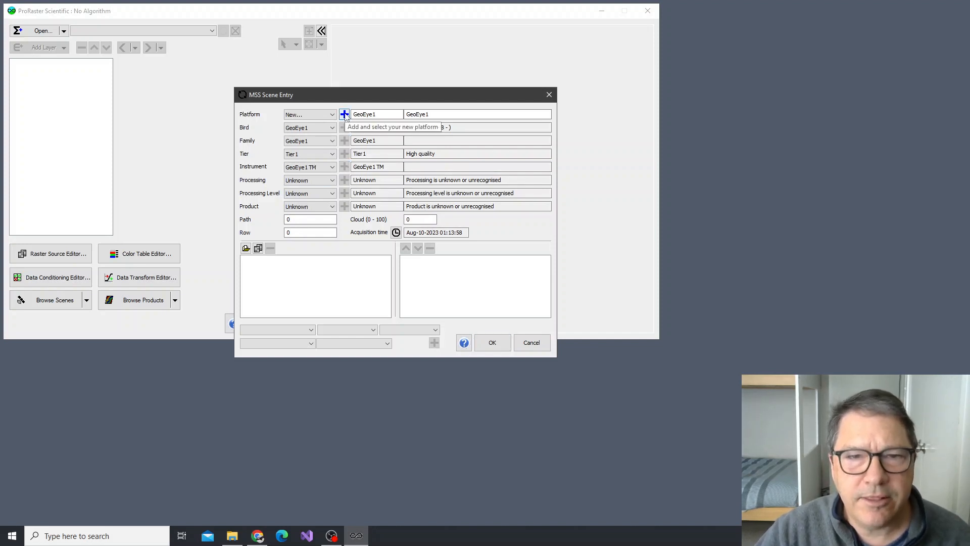
Add the new GeoEye1 platform to the scene and set its processing to Collection1.
left_click(344, 115)
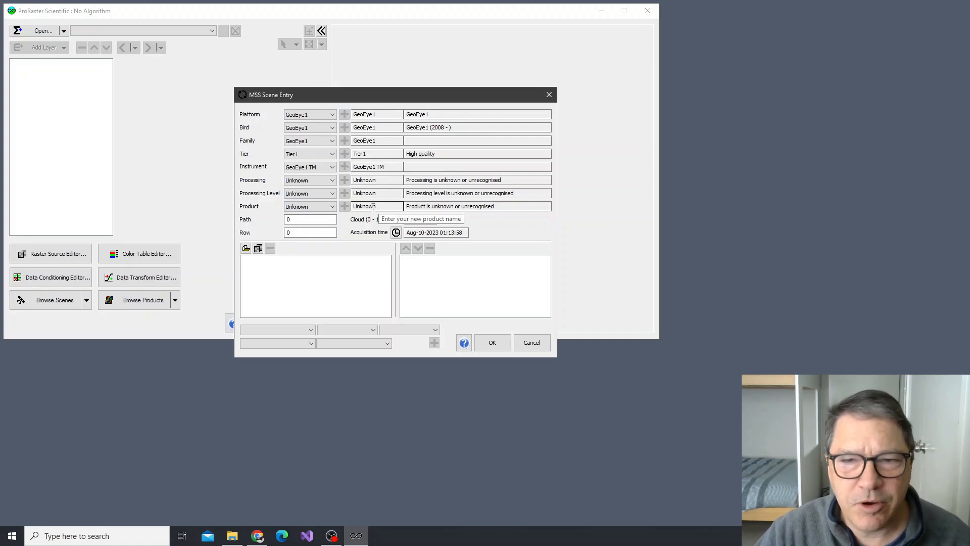
left_click(341, 181)
left_click(332, 182)
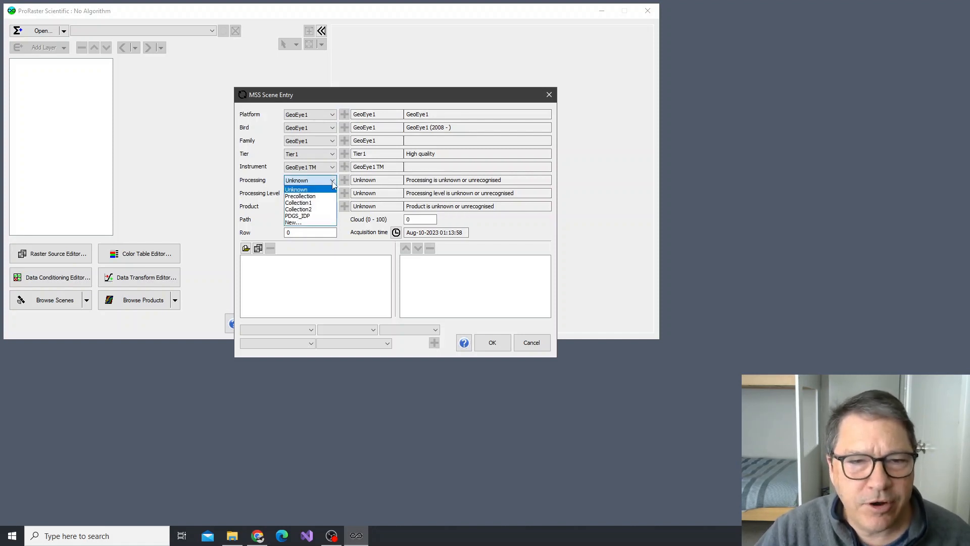
left_click(320, 202)
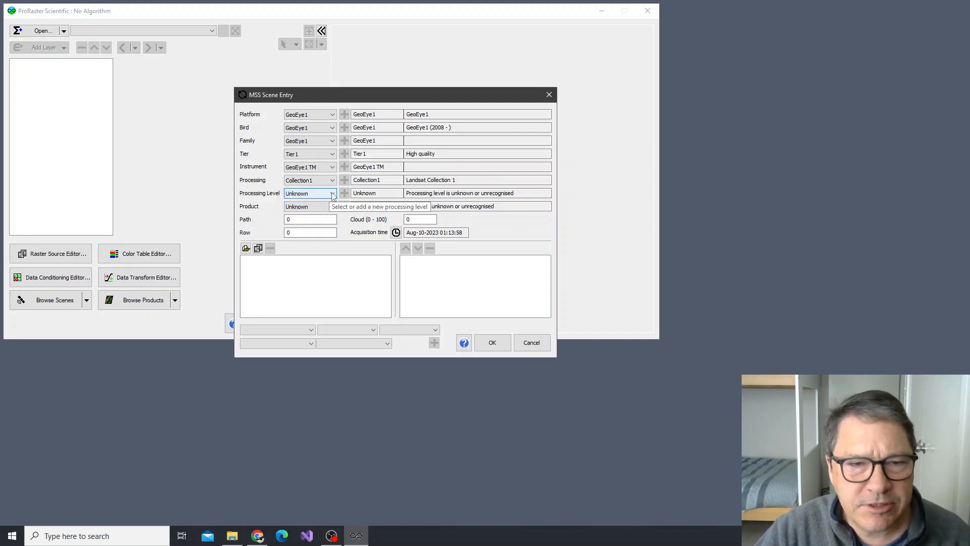
Set the scene's processing level to L1TP and its product to TOA.
left_click(333, 194)
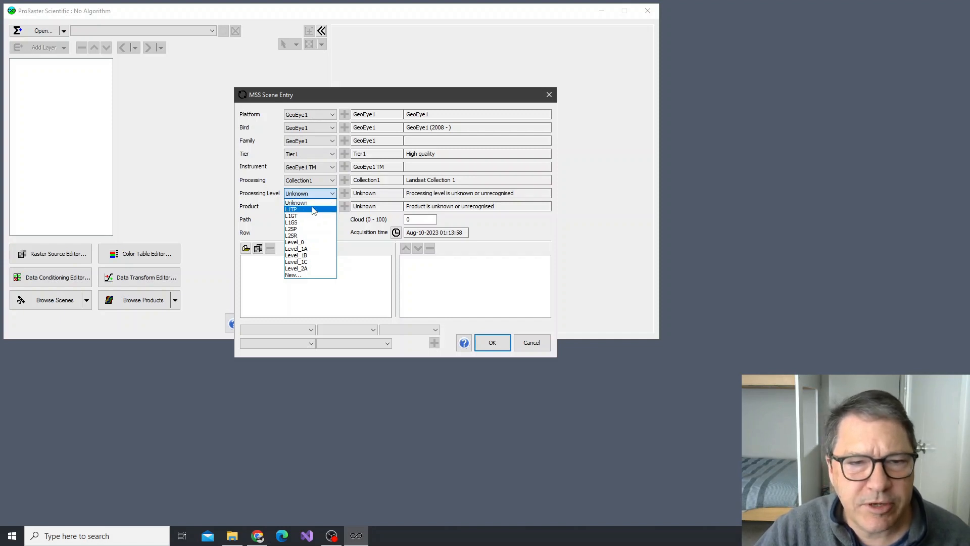
left_click(314, 209)
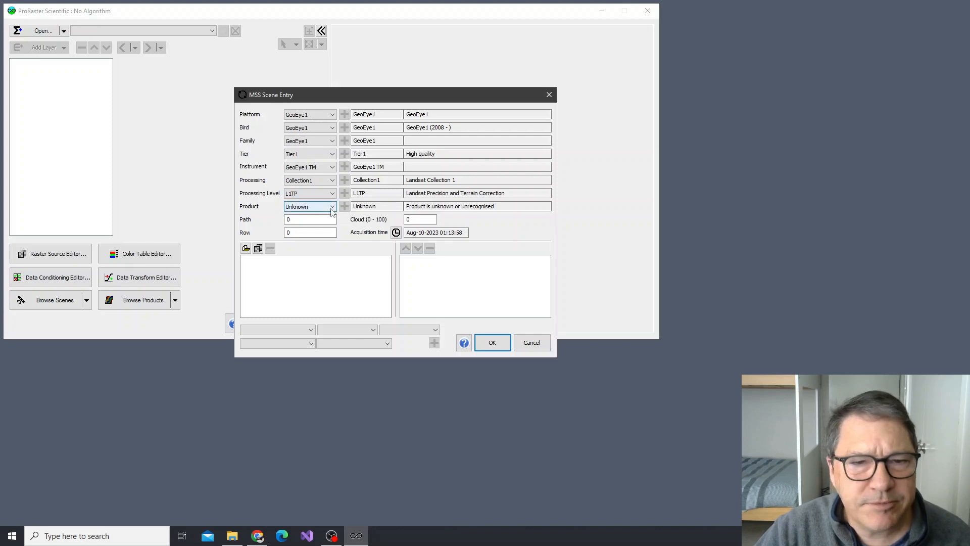
left_click(333, 208)
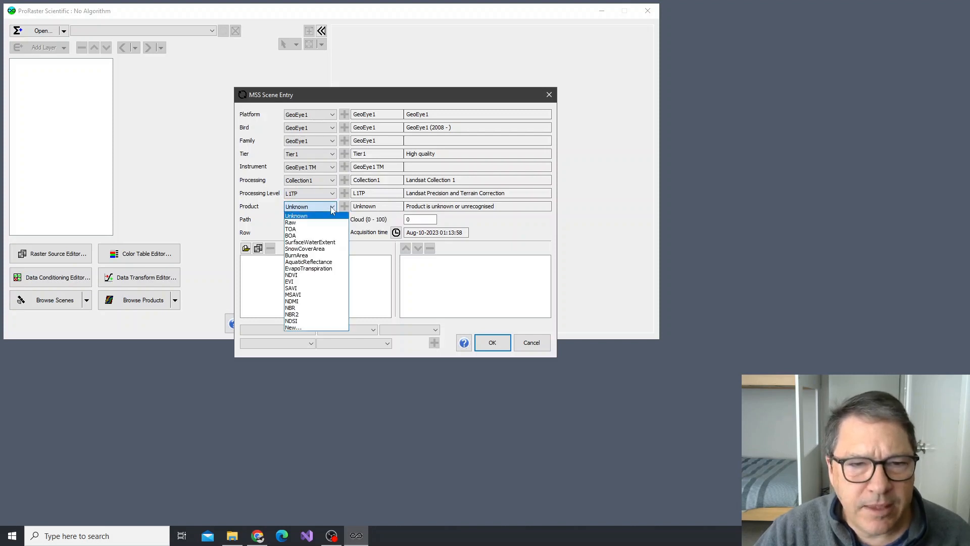
left_click(297, 230)
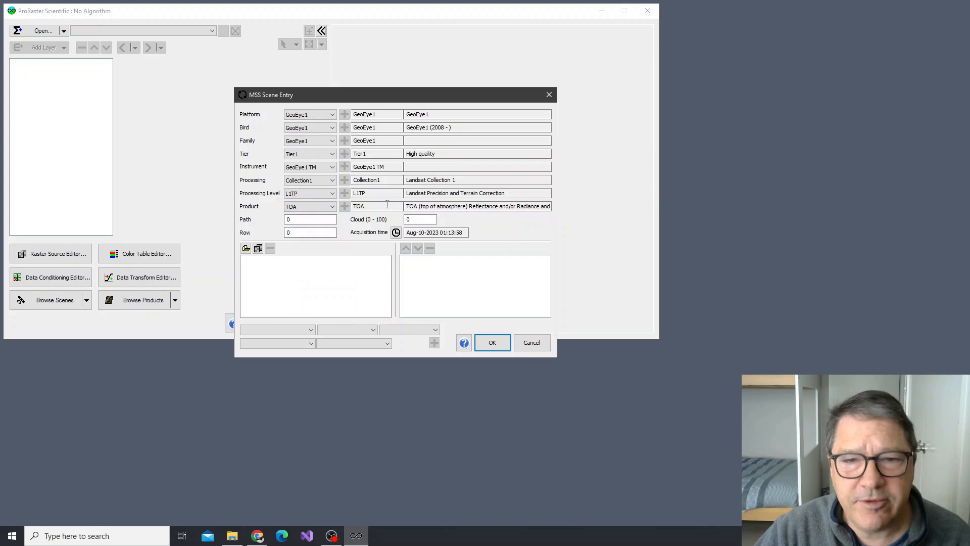
Set the scene's acquisition date to 23 May 2022, as in the GeoEye1 raster file names, with 12 as the time.
left_click(396, 233)
left_click(232, 535)
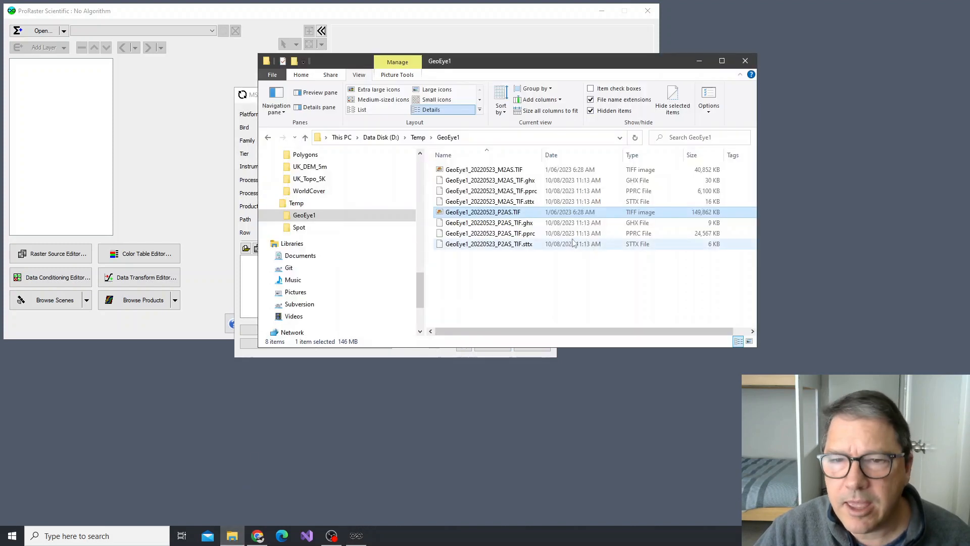
left_click(698, 64)
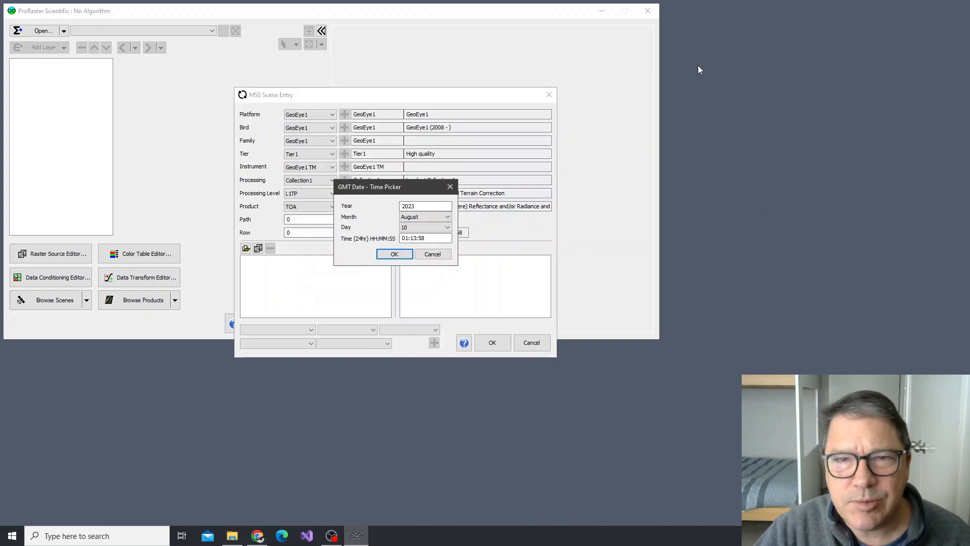
left_click(439, 207)
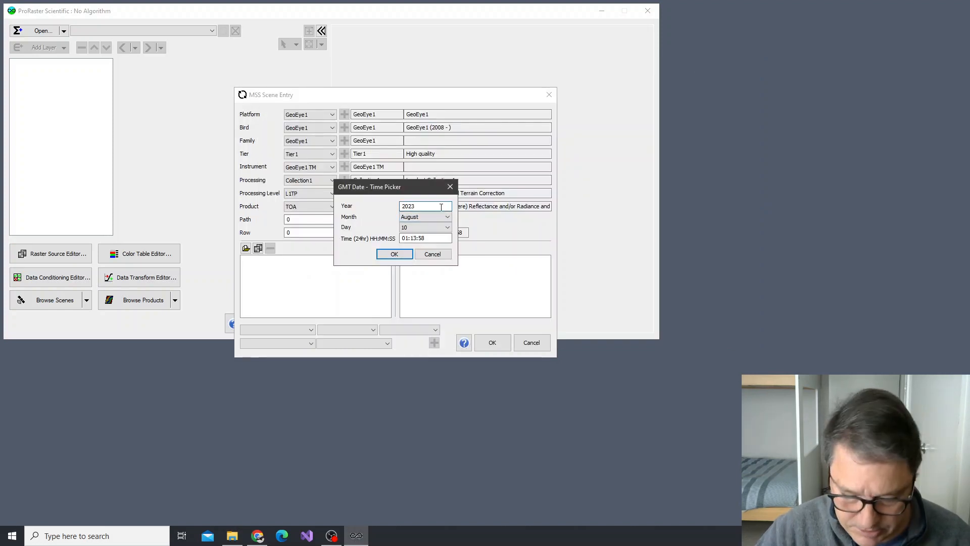
key("BackSpace")
type("2")
left_click(447, 217)
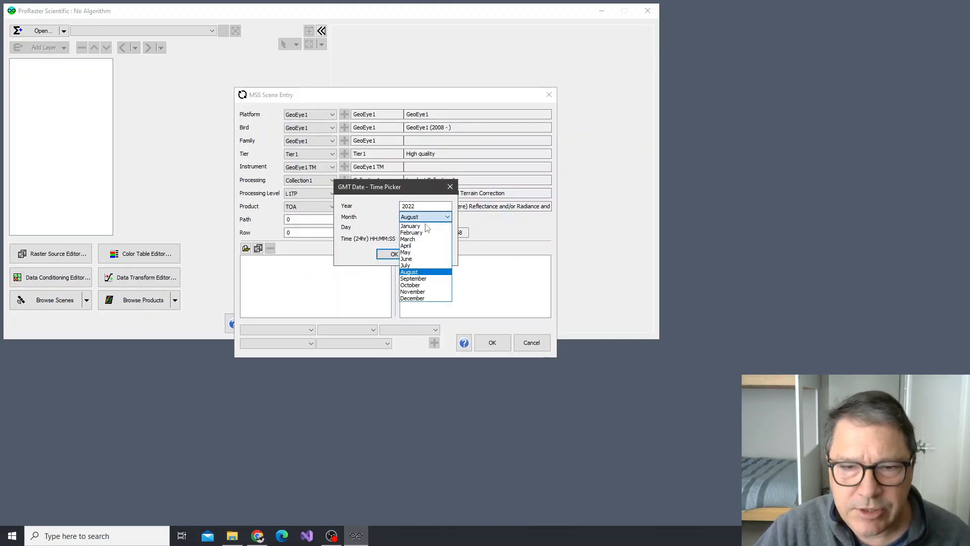
left_click(421, 254)
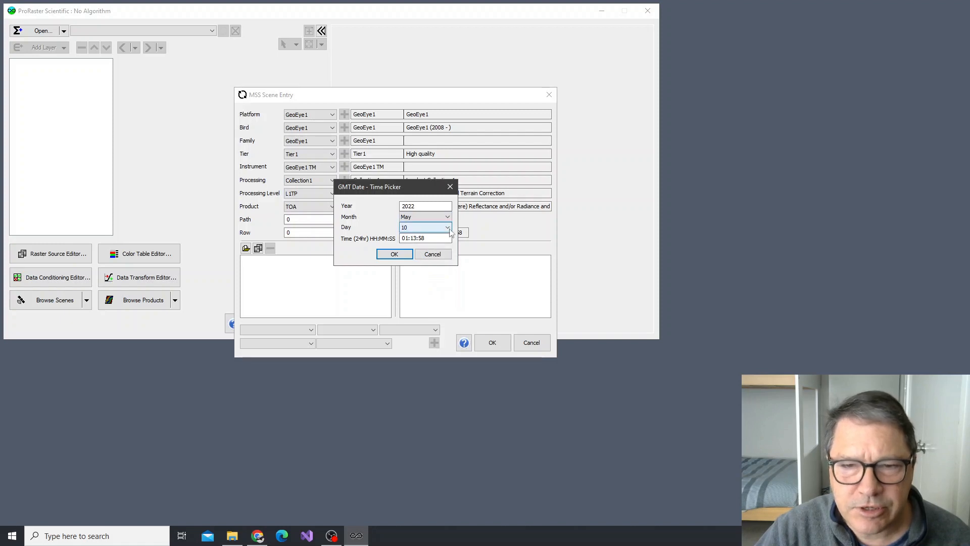
left_click(440, 228)
left_click(412, 374)
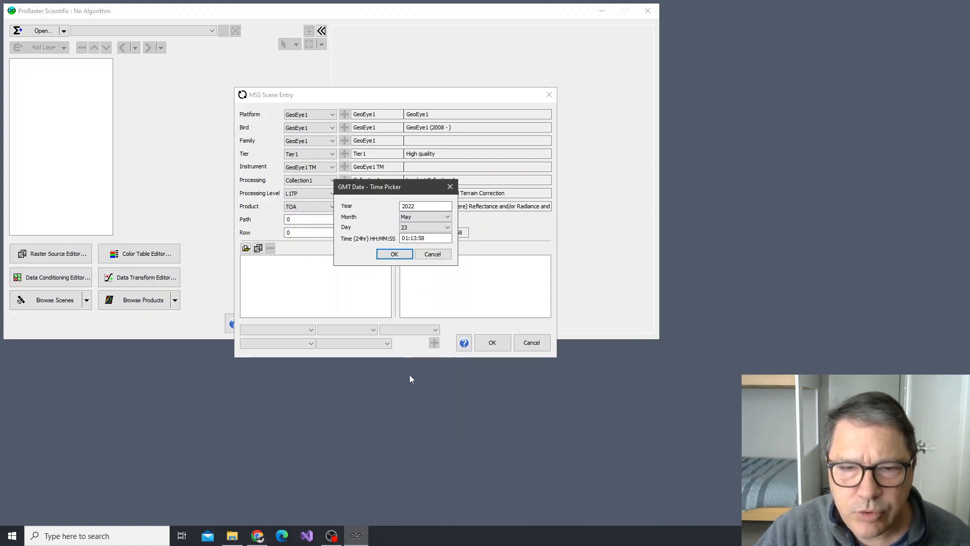
triple_click(433, 238)
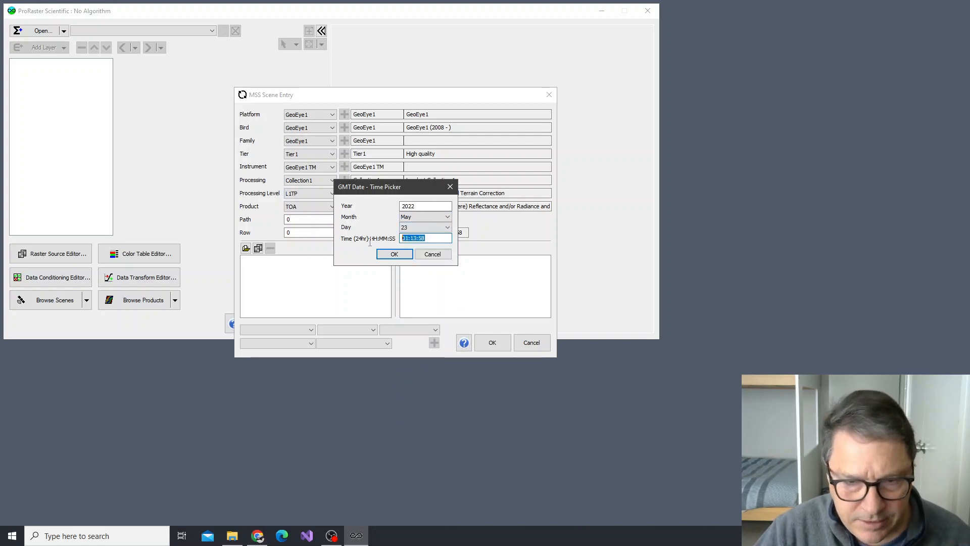
type("12")
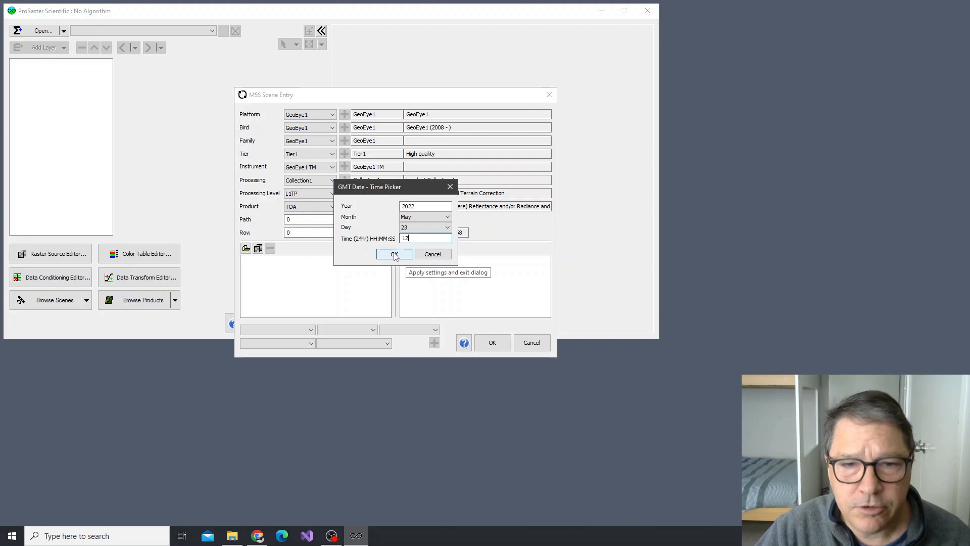
left_click(394, 256)
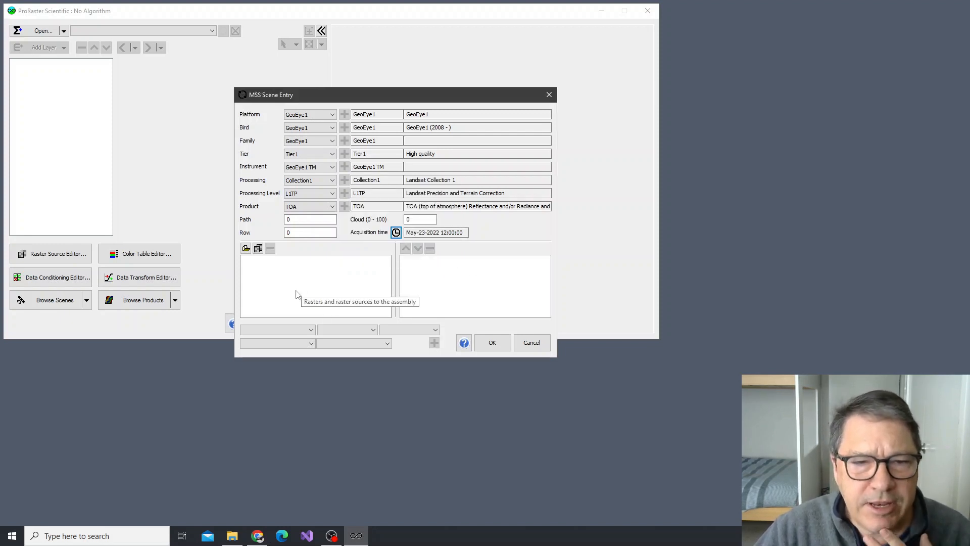
Add the raster sources GeoEye1_20220523_M2AS and GeoEye1_20220523_P2AS to the scene's assembly.
left_click(258, 248)
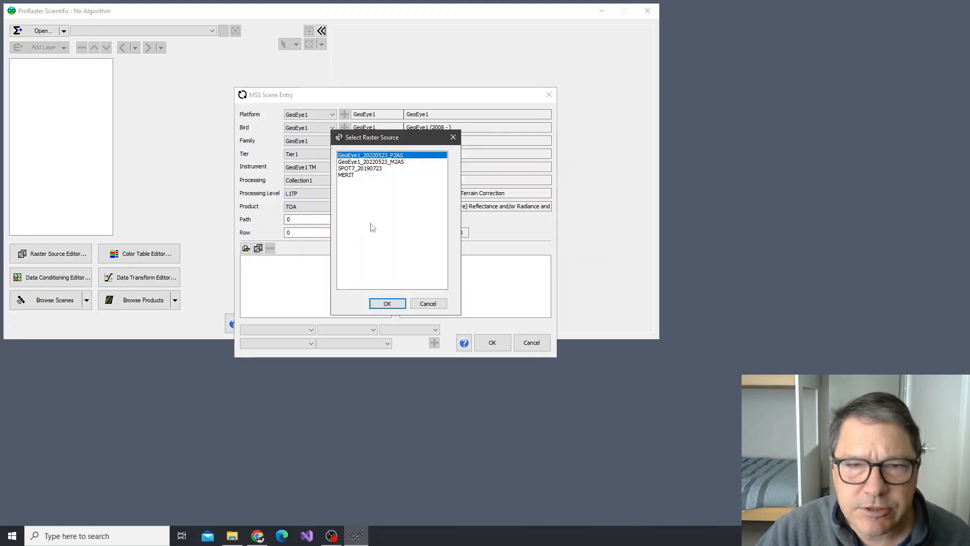
double_click(370, 162)
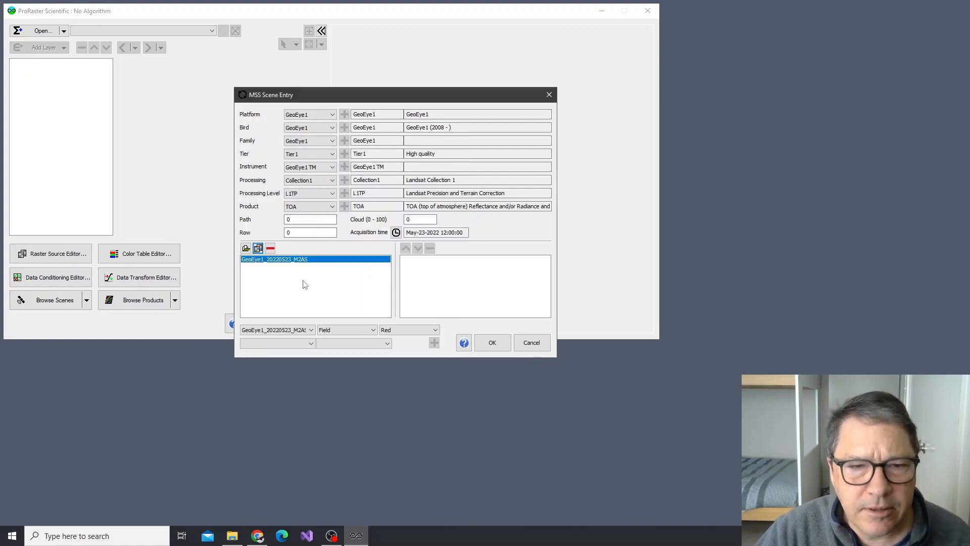
left_click(258, 248)
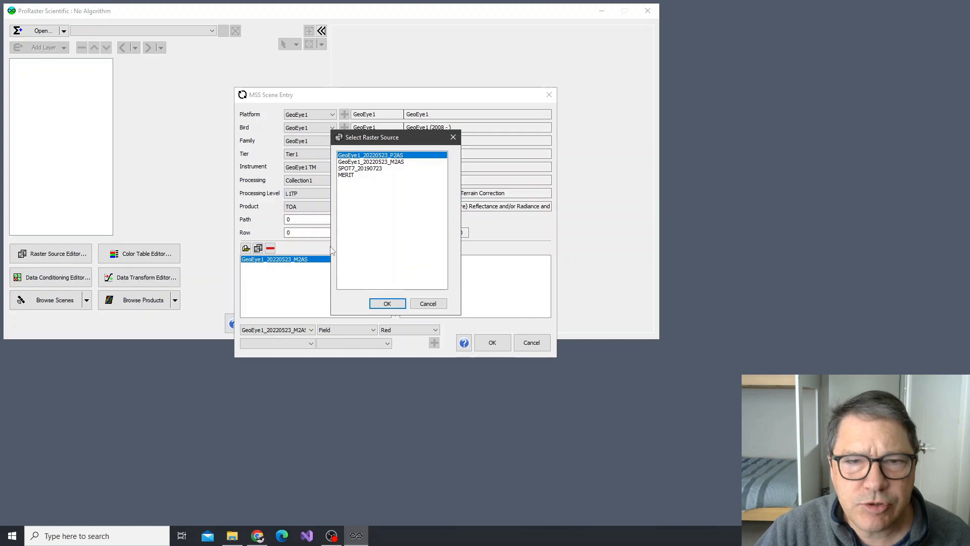
double_click(388, 156)
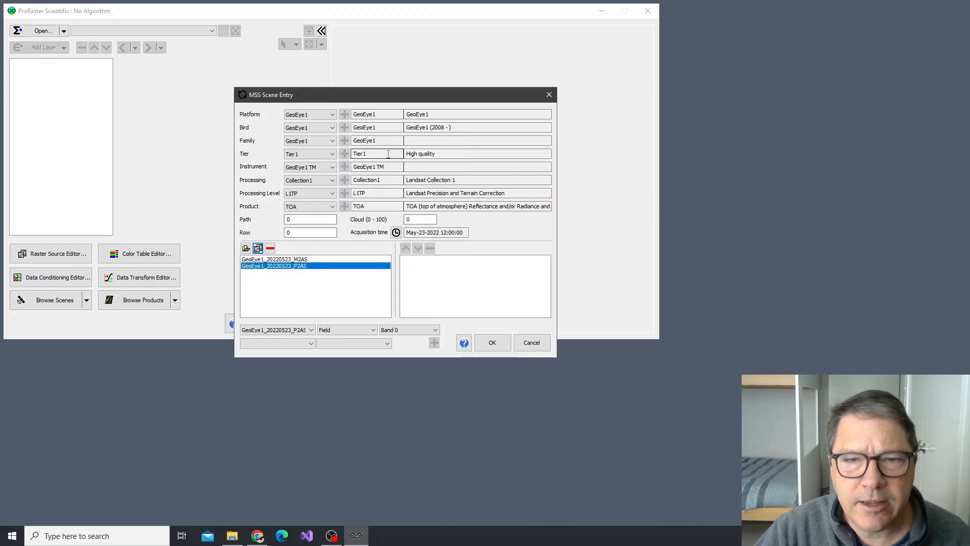
Add the M2AS source's Red band to the assembly as the Blue band of Spectral TOA REF DN.
left_click(297, 259)
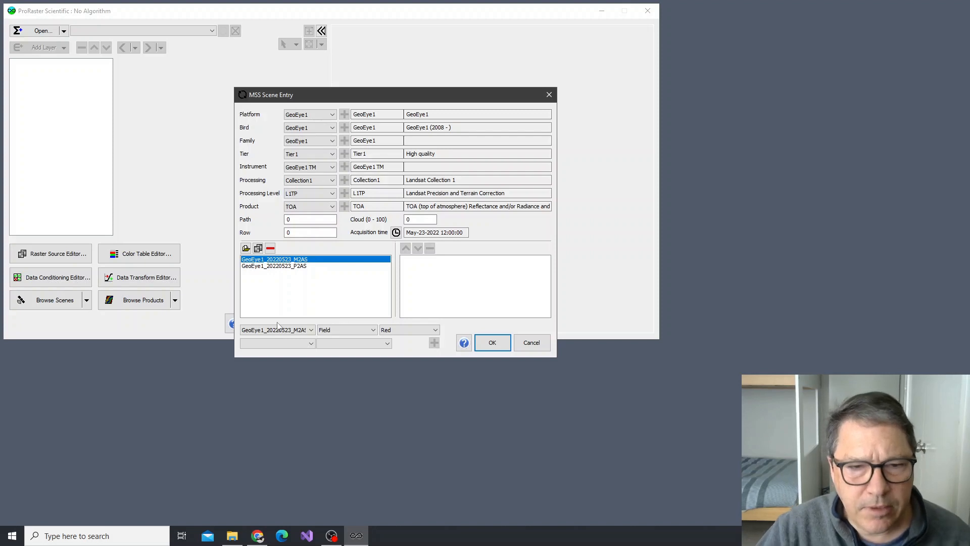
left_click(398, 331)
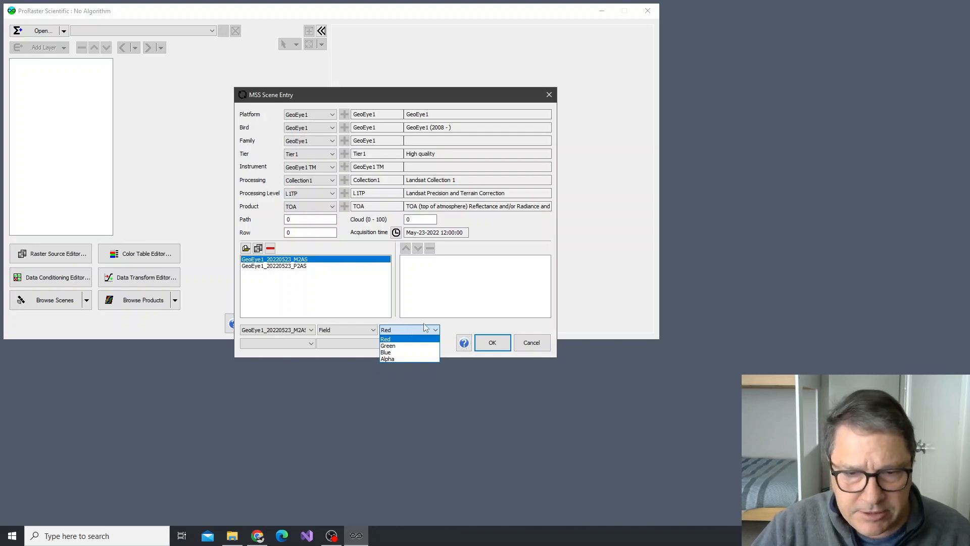
left_click(451, 327)
left_click(312, 343)
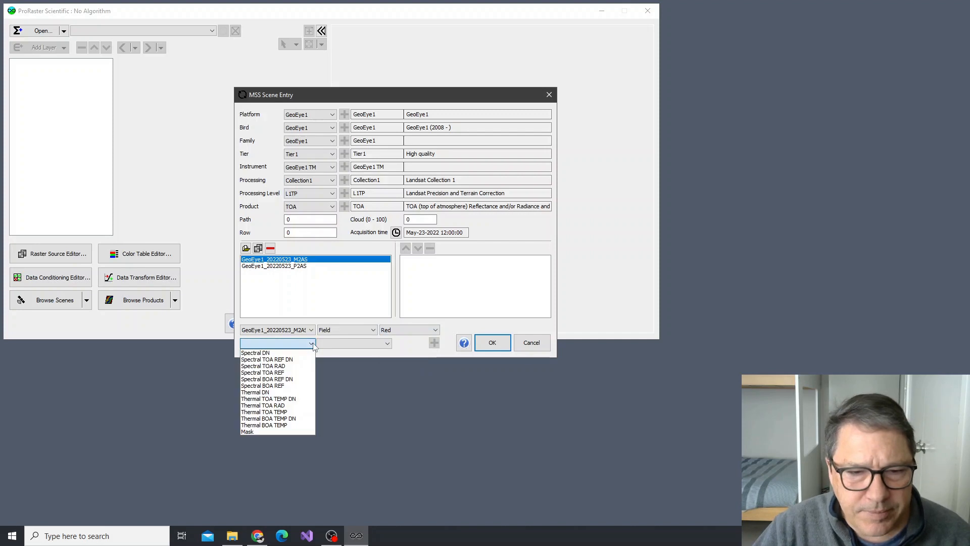
left_click(289, 359)
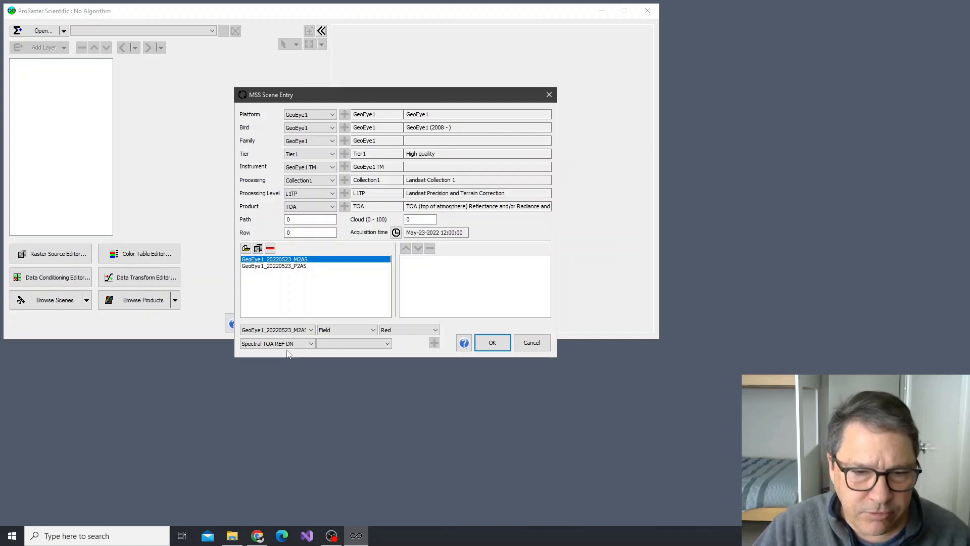
left_click(386, 345)
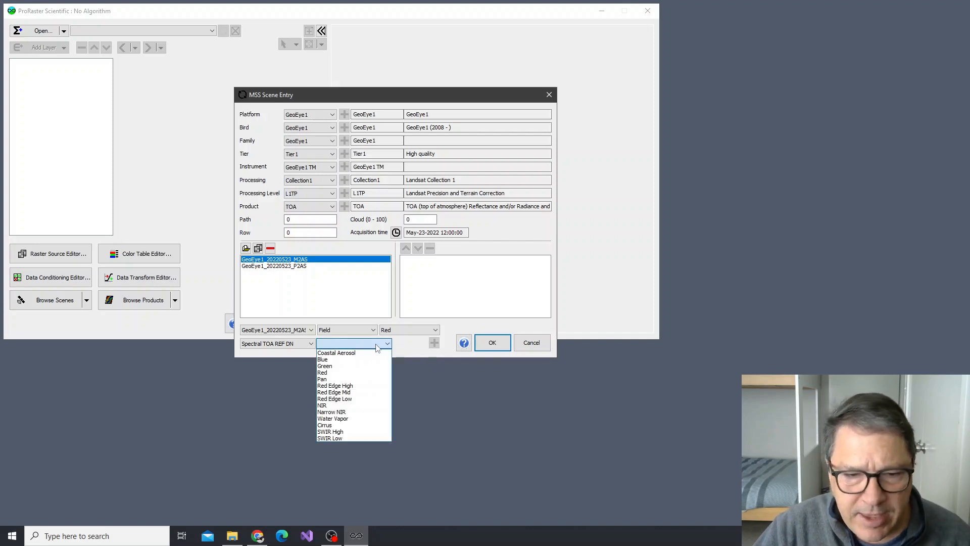
left_click(334, 360)
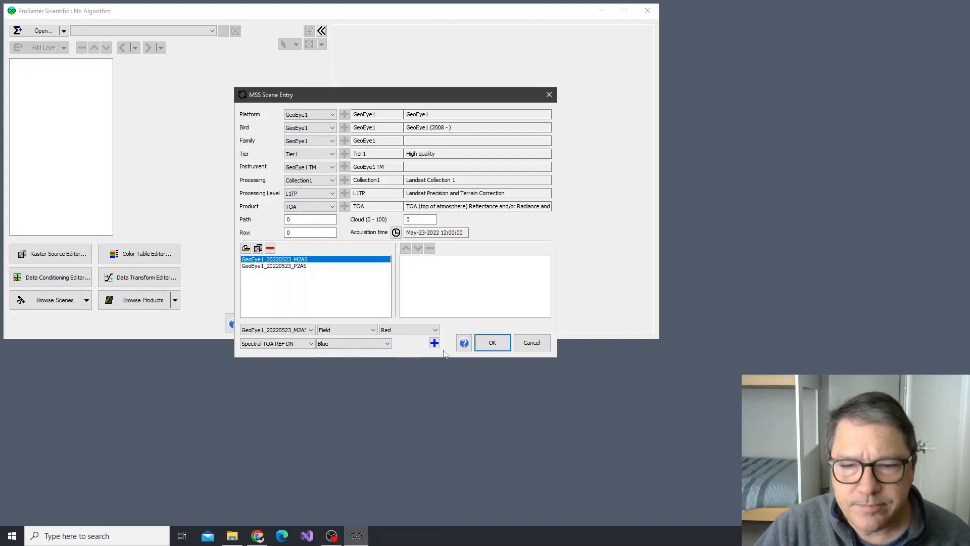
left_click(434, 343)
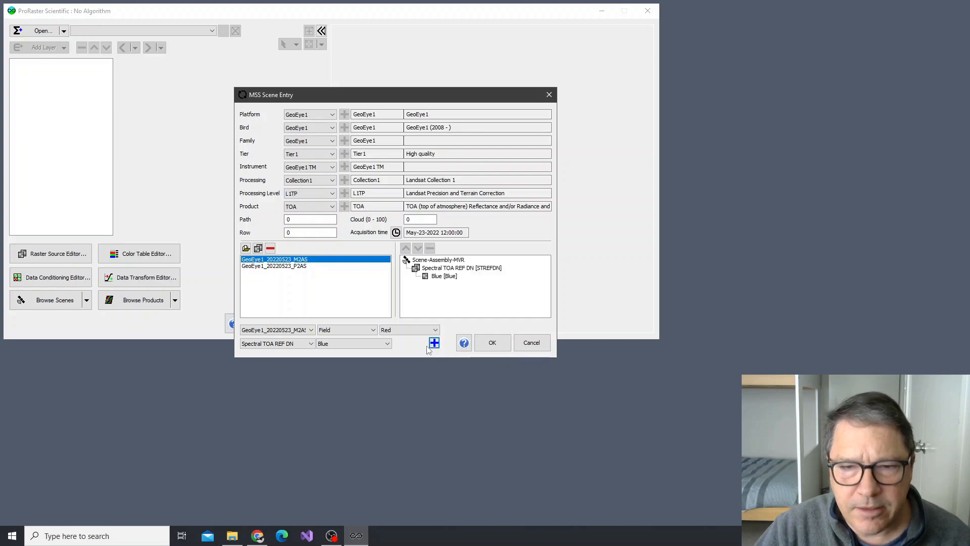
Add the M2AS source's Green band to the assembly as the Green band of Spectral TOA REF DN.
left_click(399, 330)
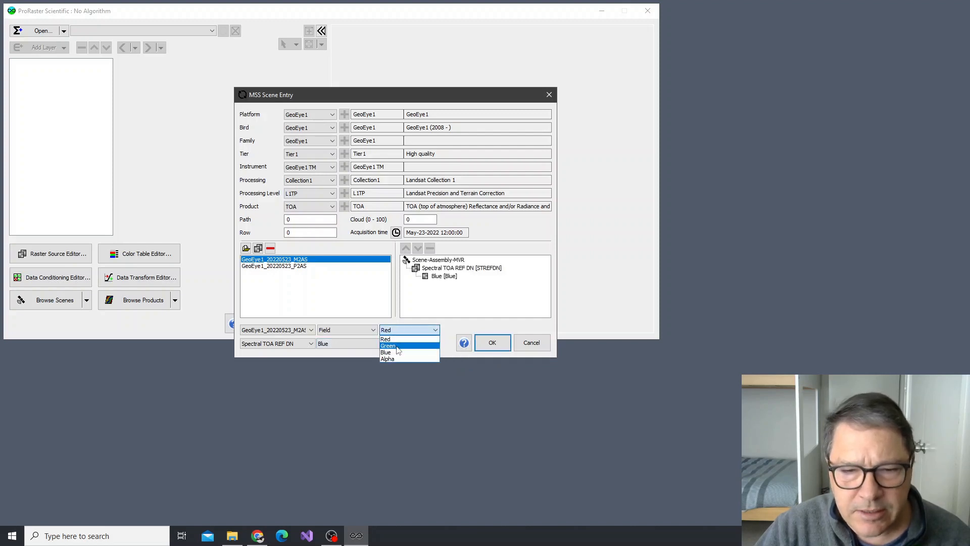
left_click(388, 346)
left_click(364, 344)
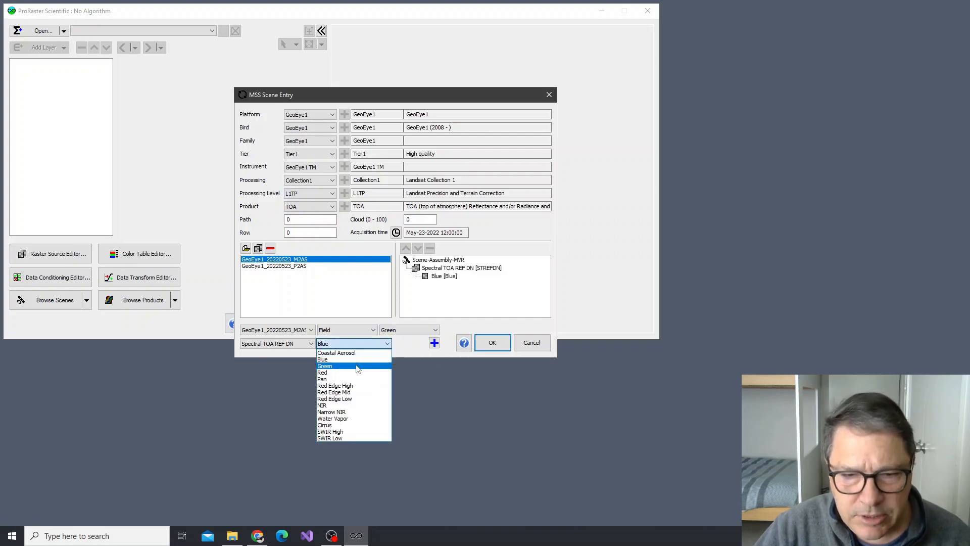
left_click(357, 366)
left_click(434, 343)
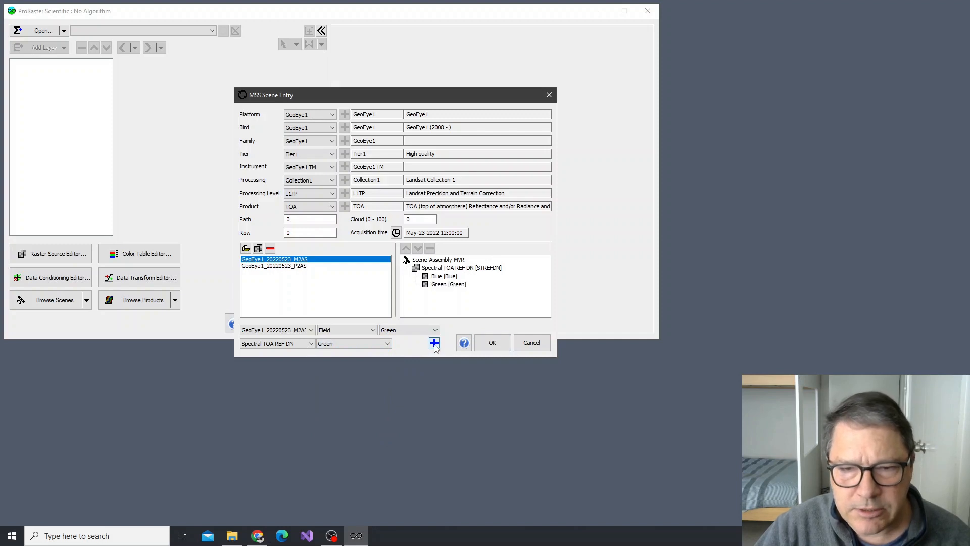
Add the M2AS source's Blue band to the assembly as the Red band of Spectral TOA REF DN.
left_click(393, 332)
left_click(398, 352)
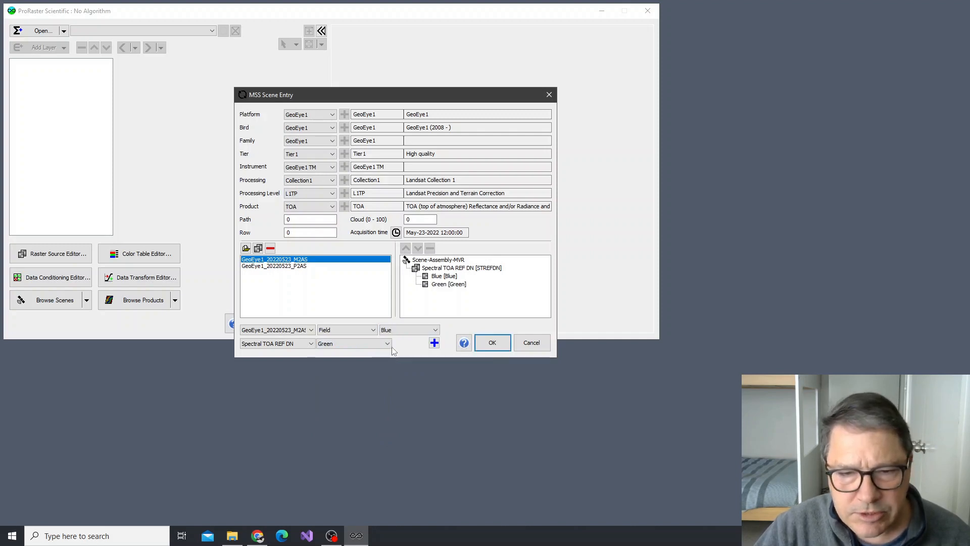
left_click(387, 343)
left_click(353, 374)
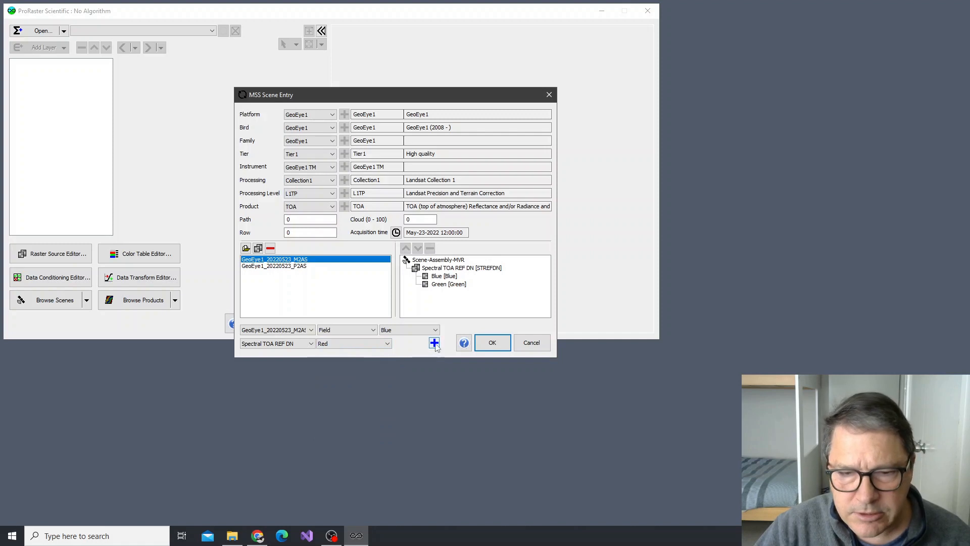
left_click(435, 343)
Add the M2AS source's Alpha band to the assembly as the NIR band of Spectral TOA REF DN.
left_click(395, 334)
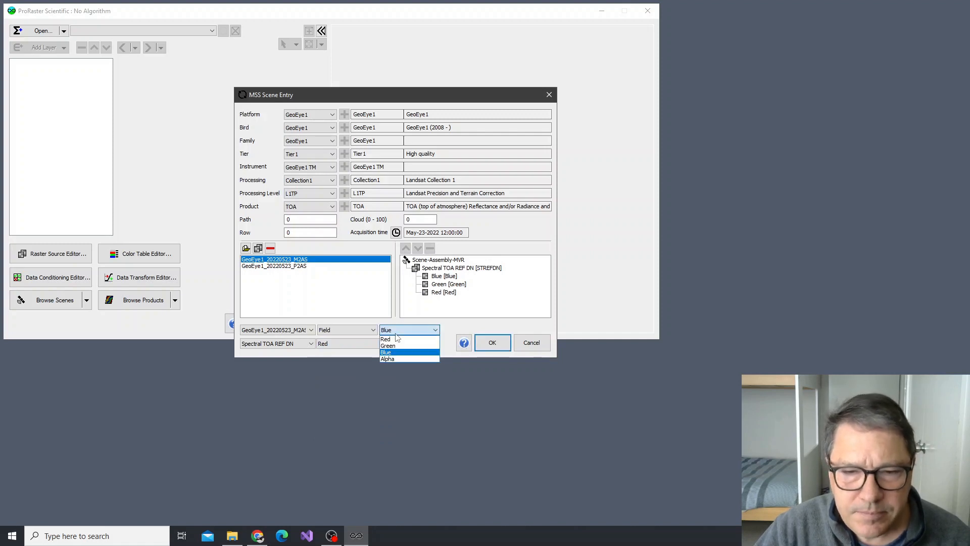
left_click(389, 359)
left_click(369, 345)
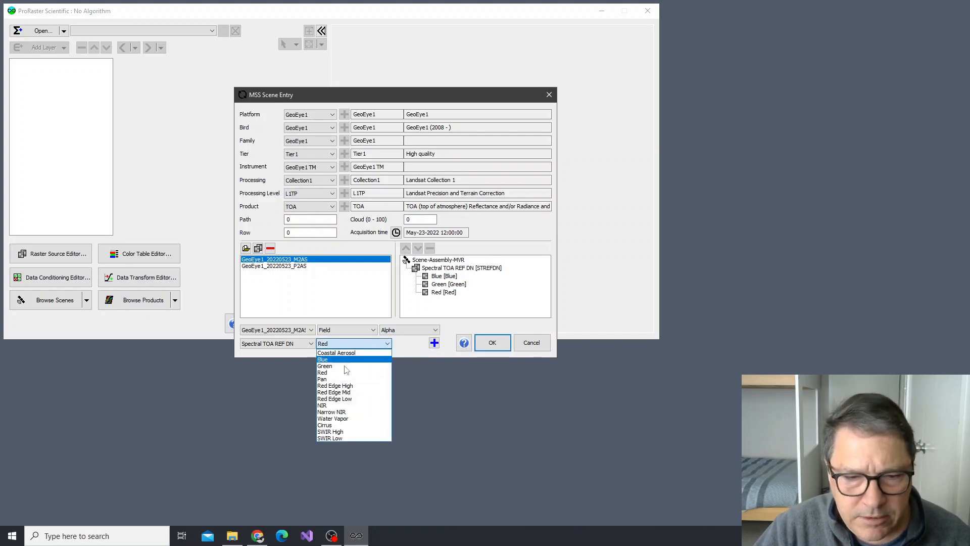
left_click(338, 406)
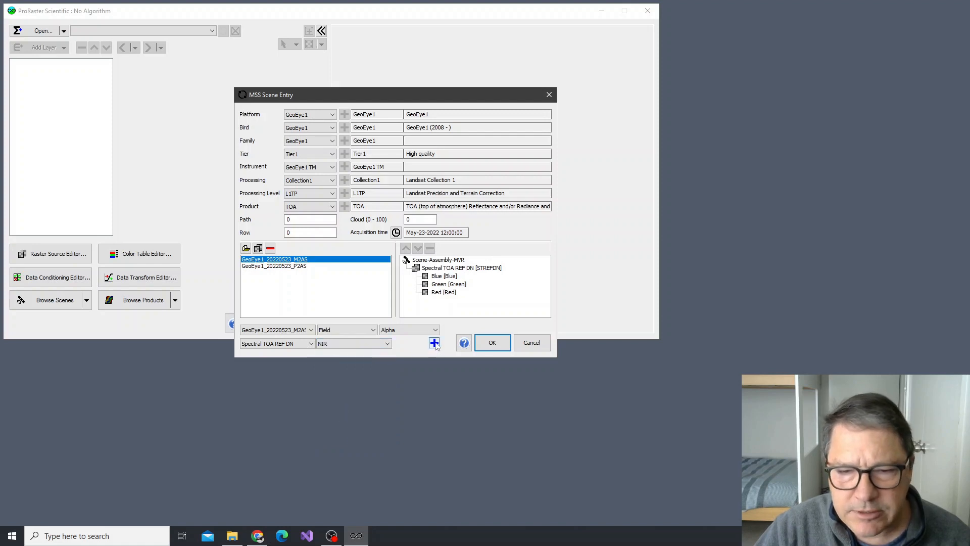
left_click(434, 343)
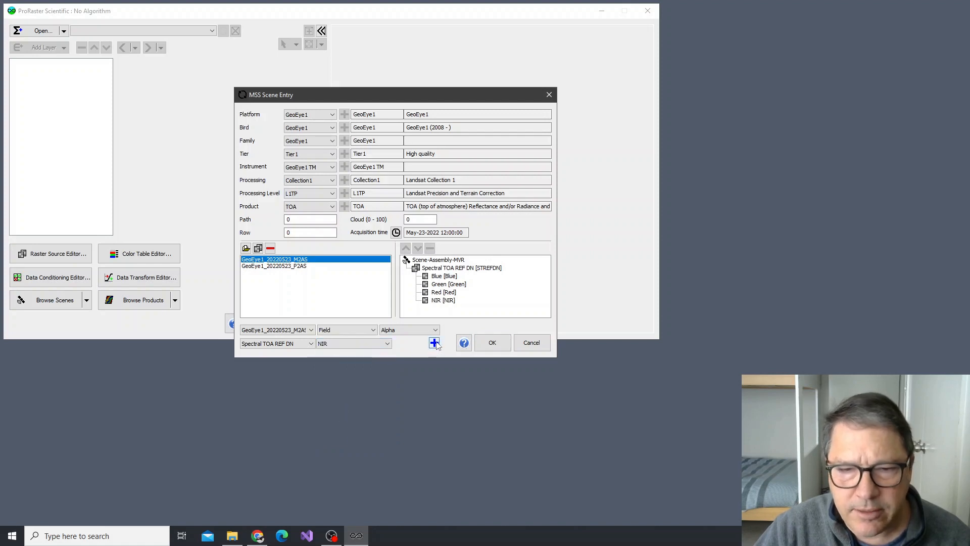
Choose Band 0 of the GeoEye1_20220523_P2AS source as the input band for the assembly.
left_click(269, 267)
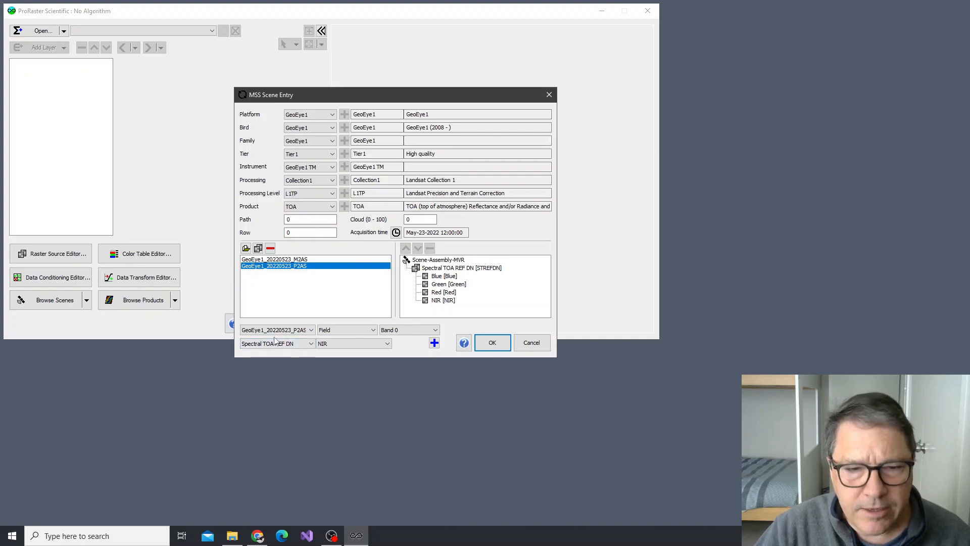
left_click(421, 331)
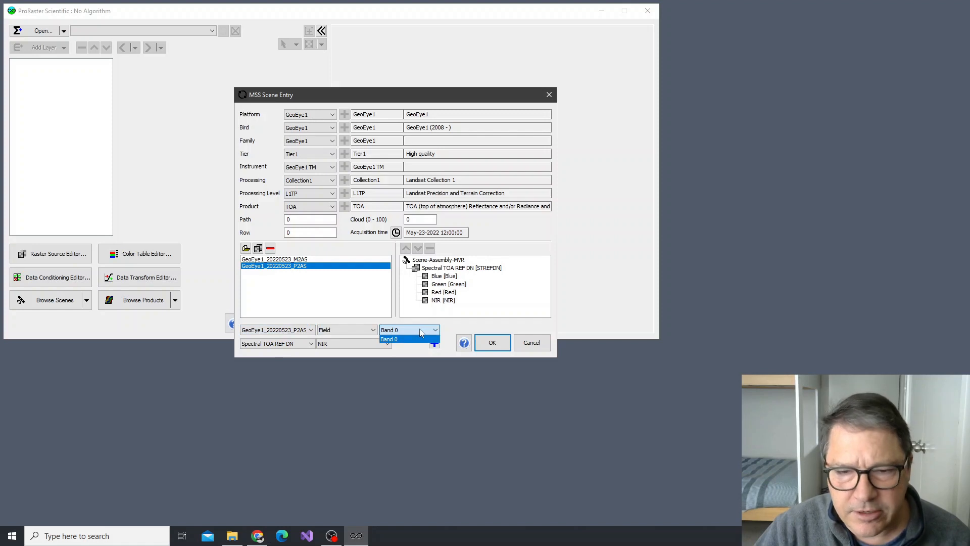
left_click(417, 339)
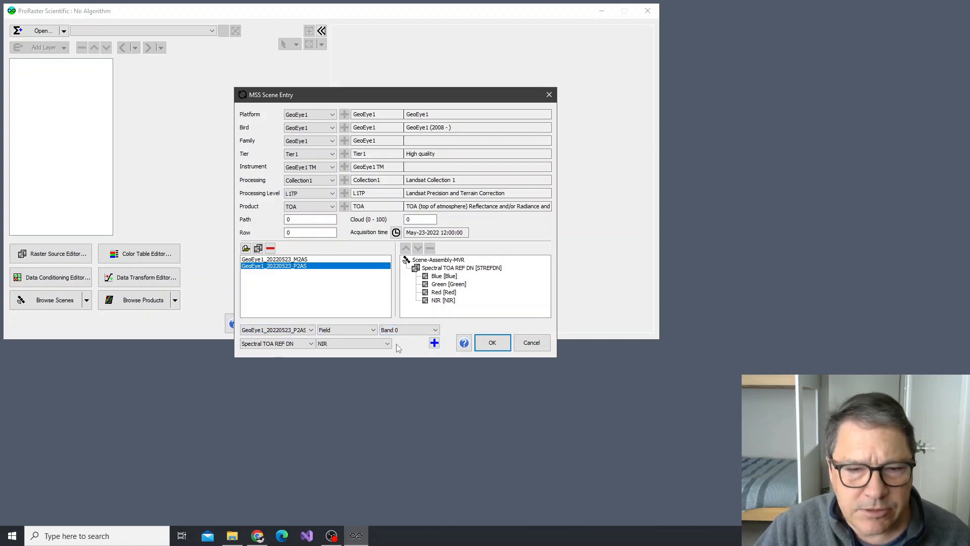
left_click(354, 343)
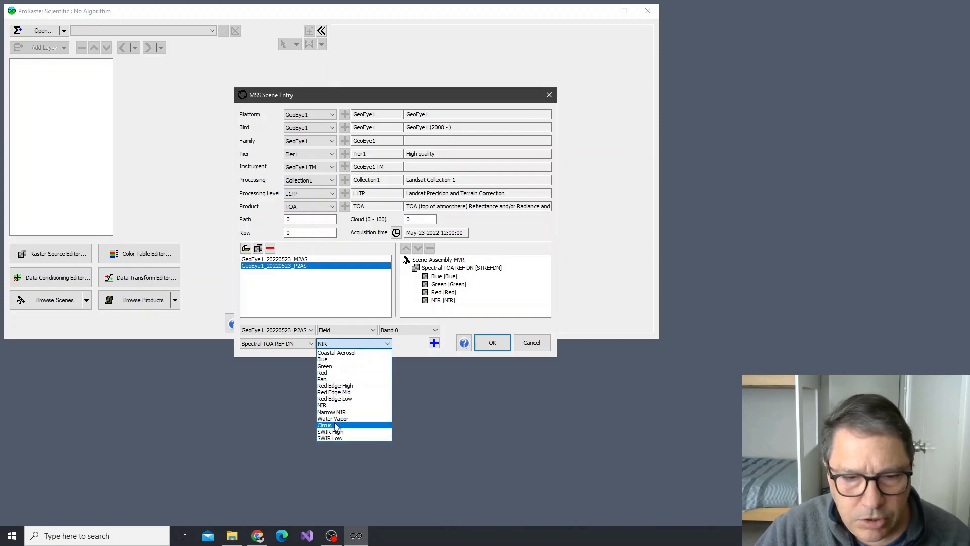
left_click(305, 343)
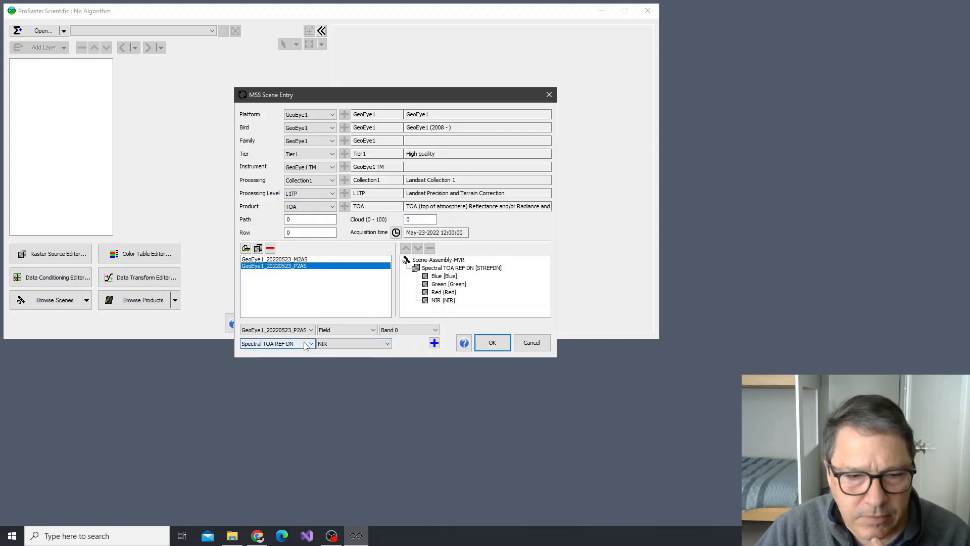
left_click(305, 343)
left_click(310, 353)
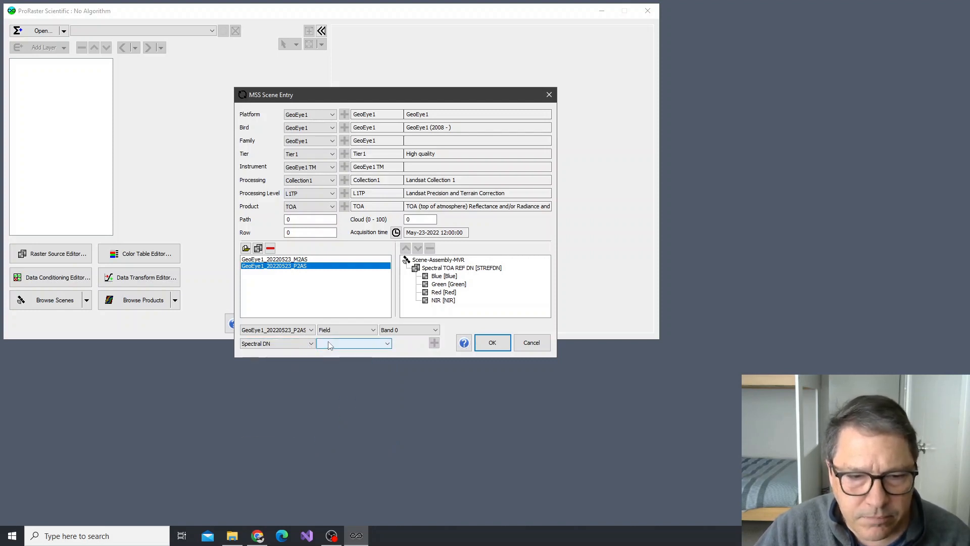
left_click(330, 344)
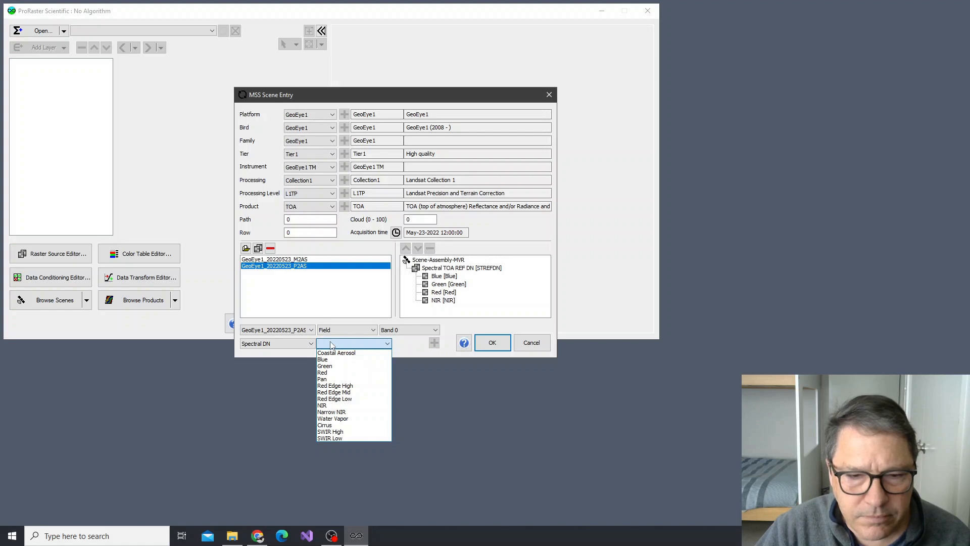
left_click(306, 352)
left_click(293, 344)
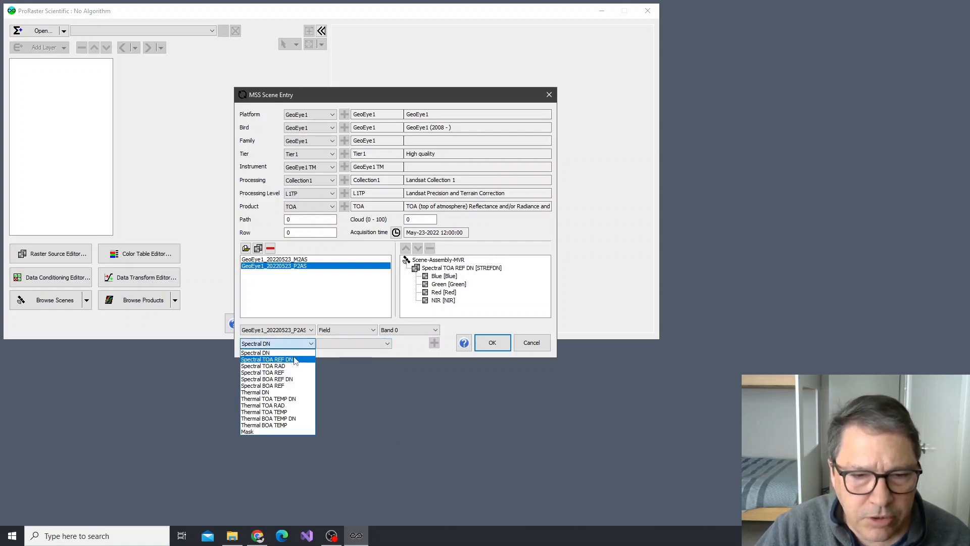
left_click(294, 359)
Add the chosen P2AS band as the Pan band of Spectral TOA REF DN and accept the scene entry.
left_click(348, 344)
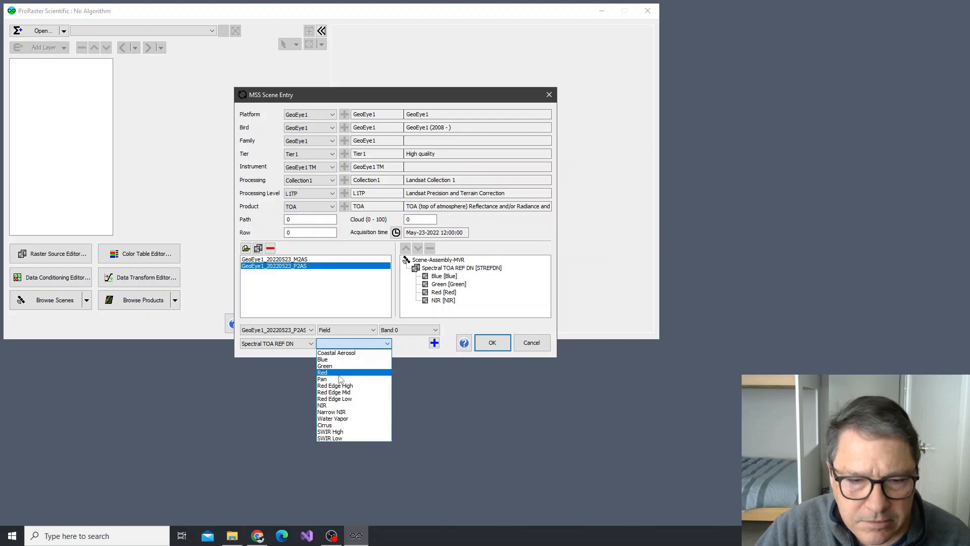
left_click(338, 379)
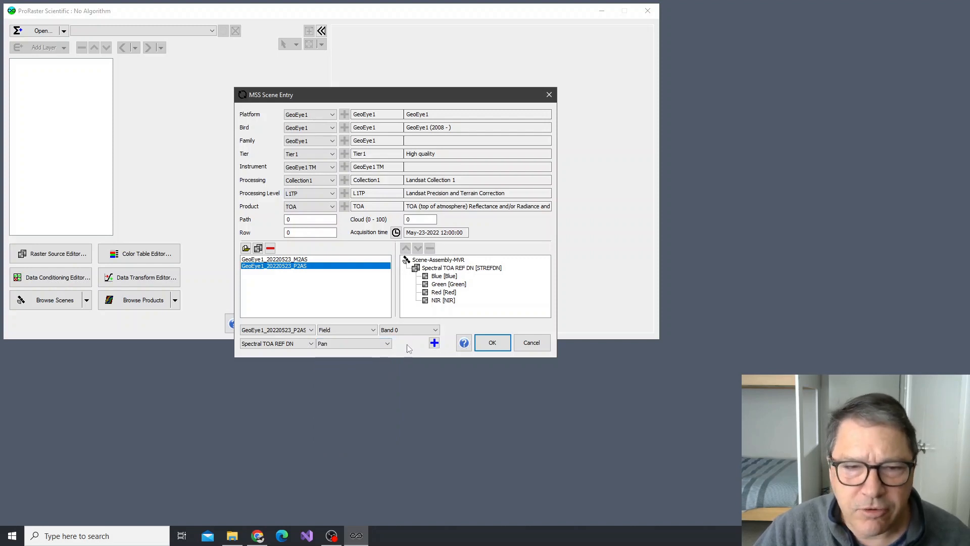
left_click(434, 344)
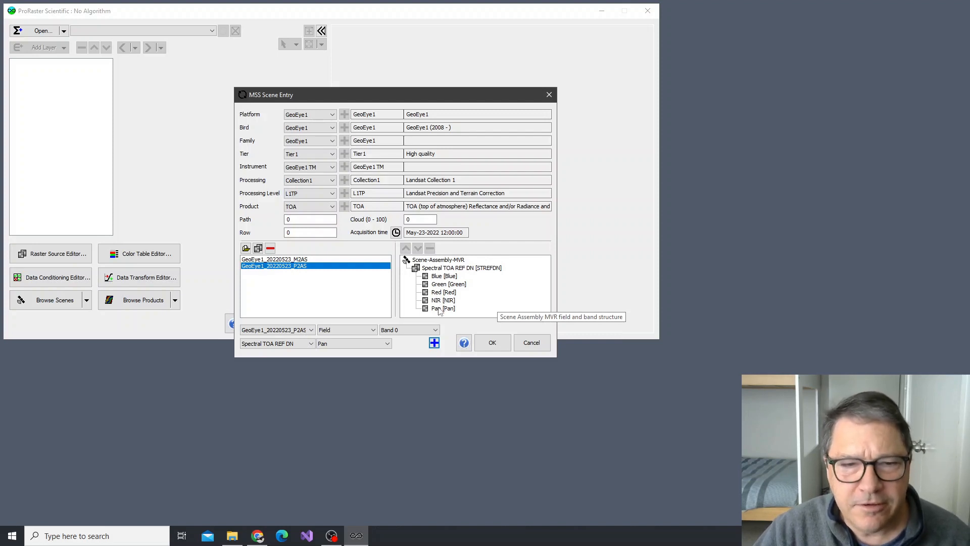
left_click(493, 343)
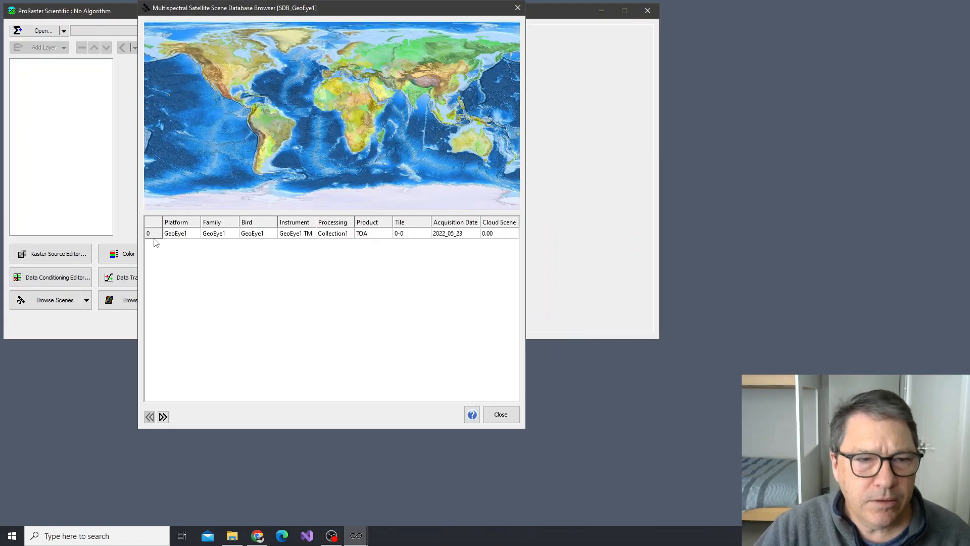
Render the GeoEye1 scene as a Natural Color RGB algorithm, pansharpened with the Pan band.
left_click_drag(258, 7, 270, 57)
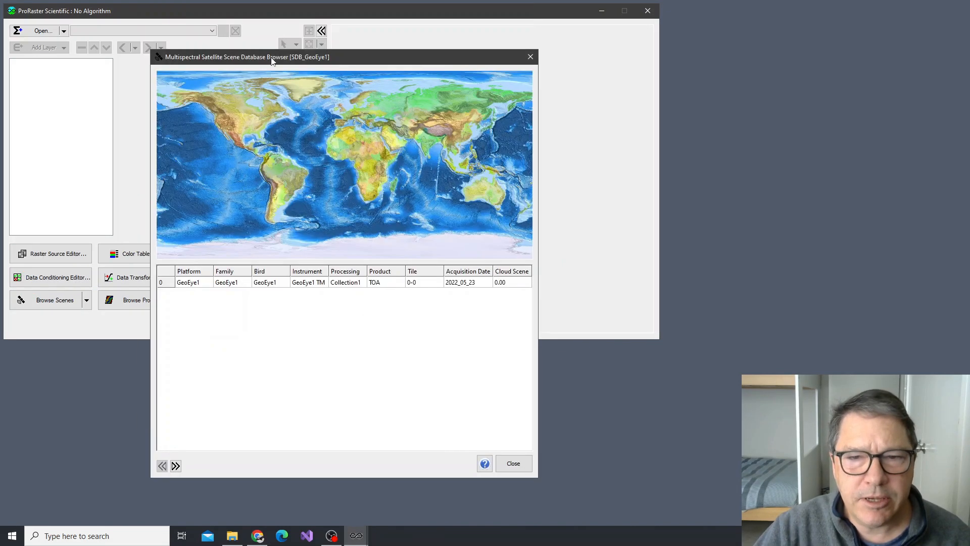
left_click(173, 283)
right_click(172, 283)
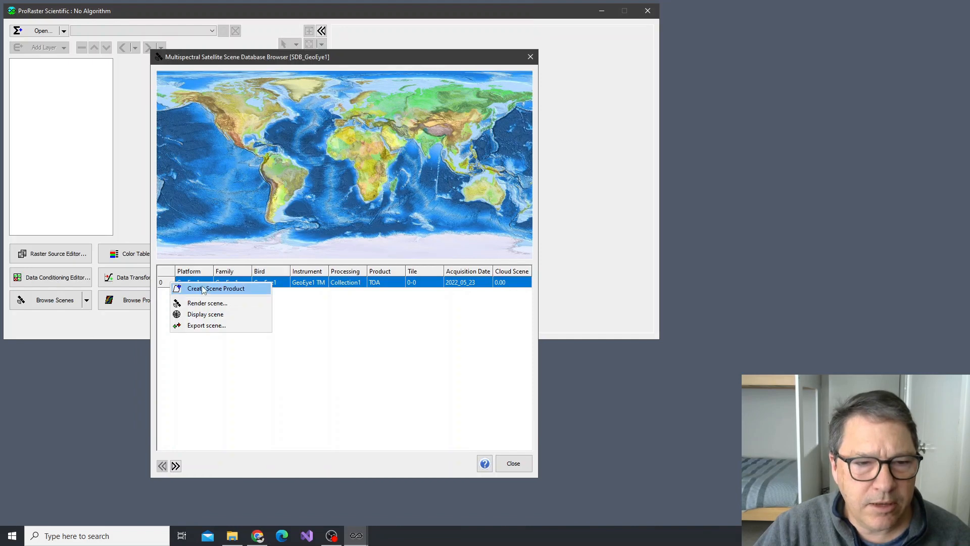
left_click(205, 303)
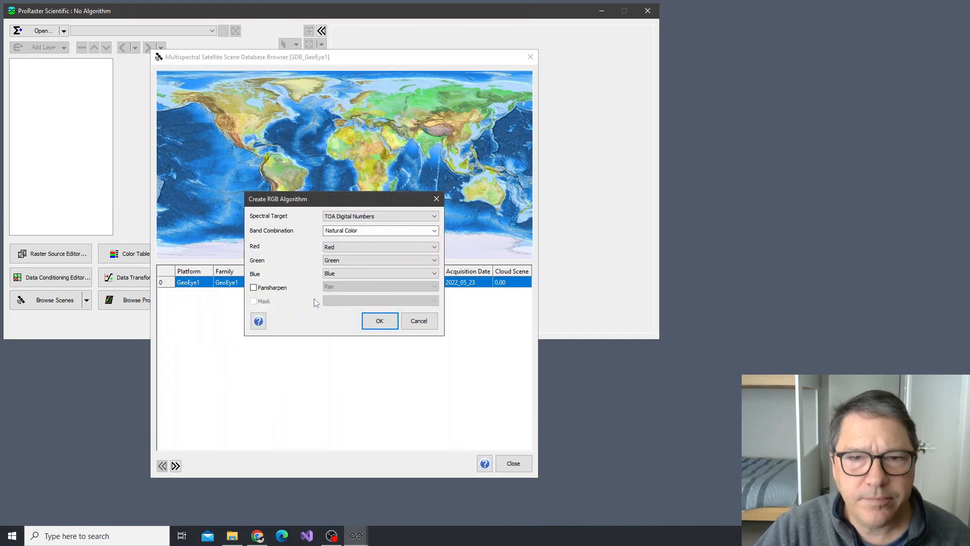
left_click(434, 231)
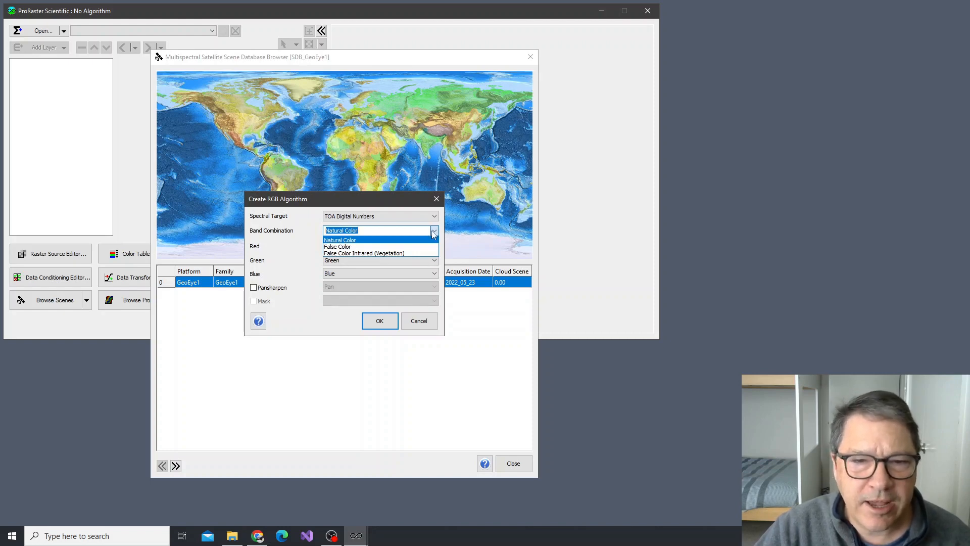
left_click(344, 240)
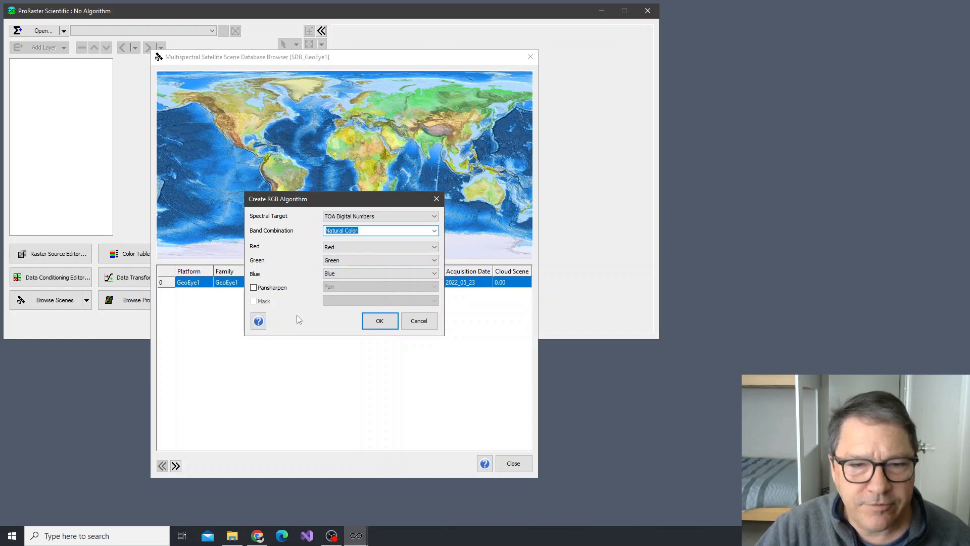
left_click(275, 289)
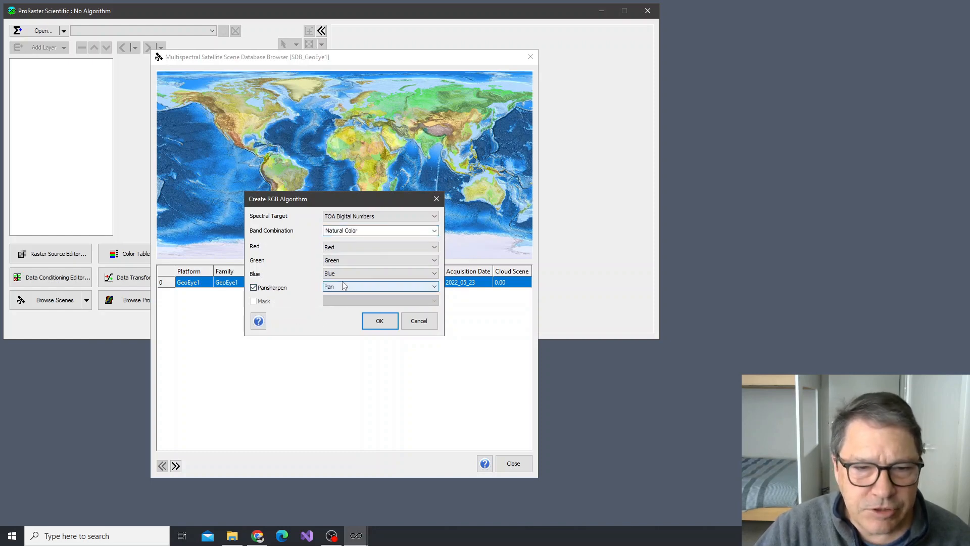
left_click(379, 322)
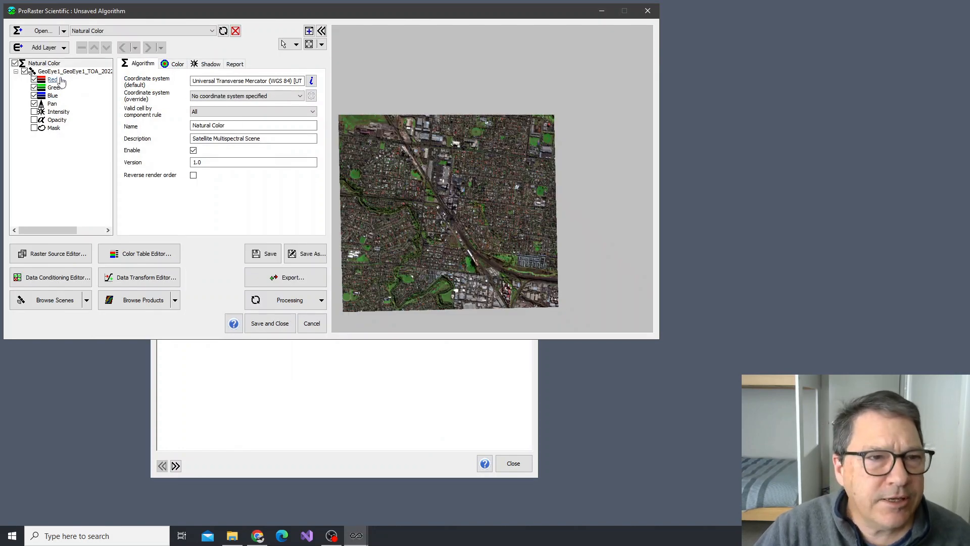
Examine the houses and street up close in the rendered image, comparing it with the Pan component disabled and enabled.
scroll(476, 176, "up", 5)
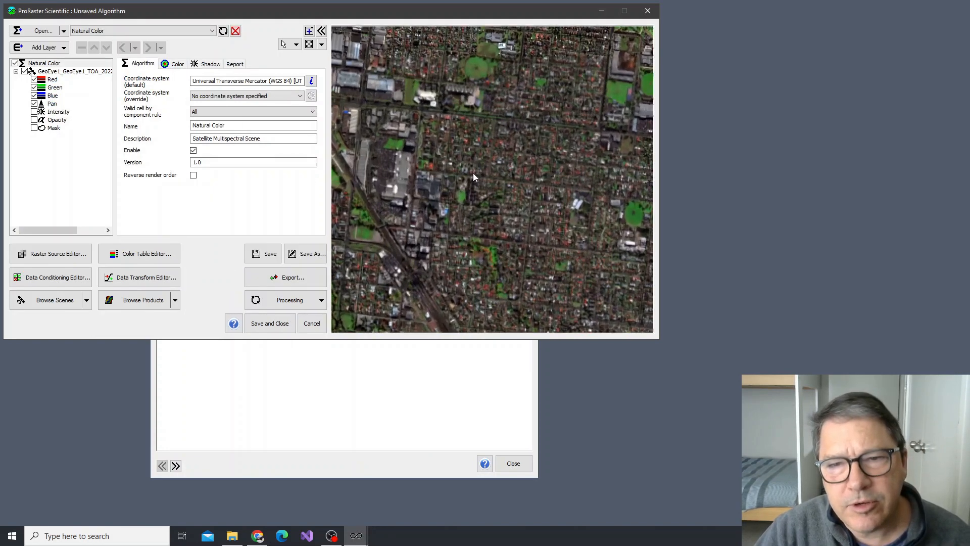
scroll(451, 165, "up", 1)
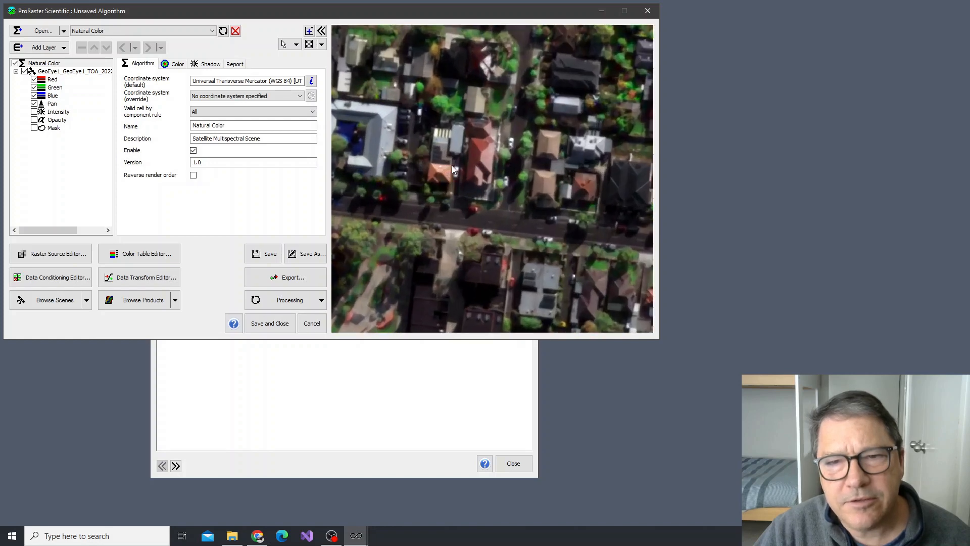
left_click_drag(452, 165, 465, 222)
scroll(470, 259, "up", 1)
left_click_drag(471, 260, 497, 207)
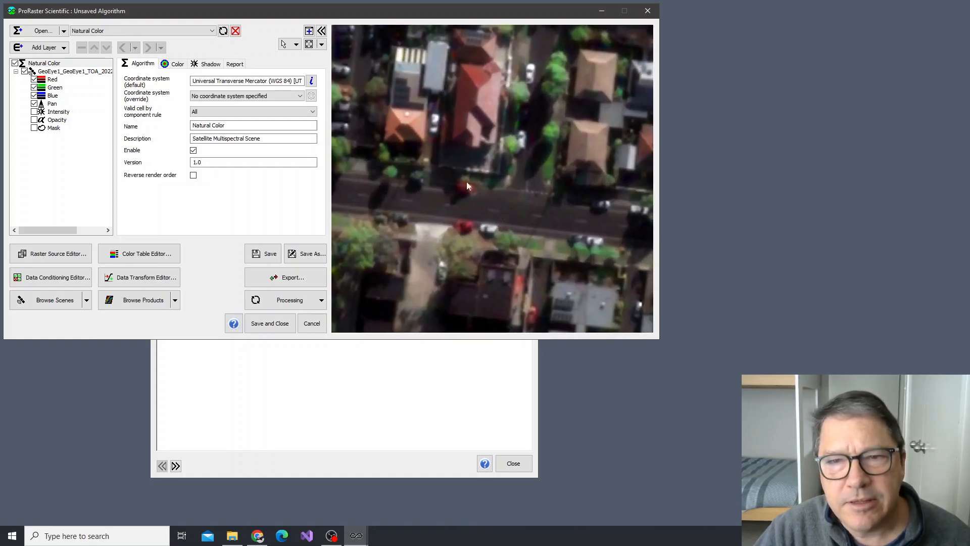
left_click(34, 104)
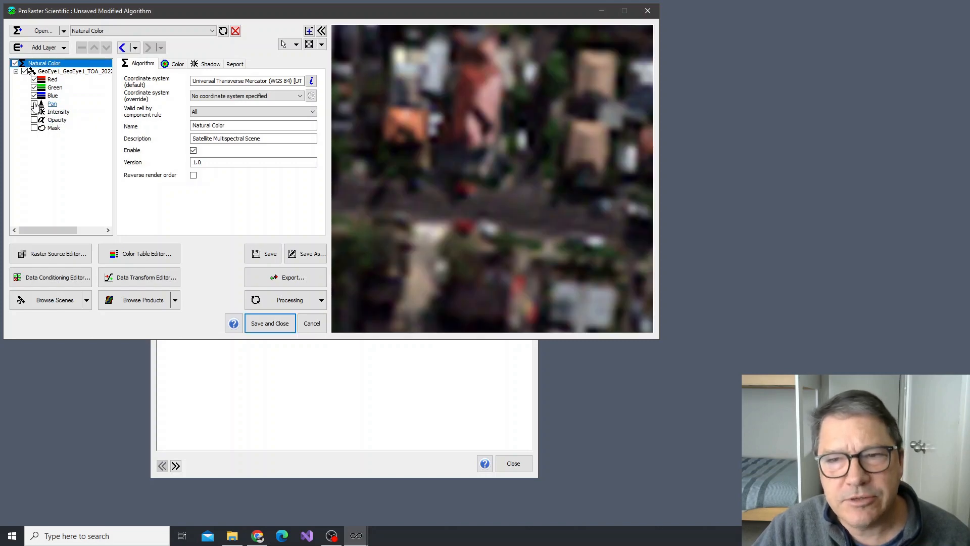
left_click(35, 103)
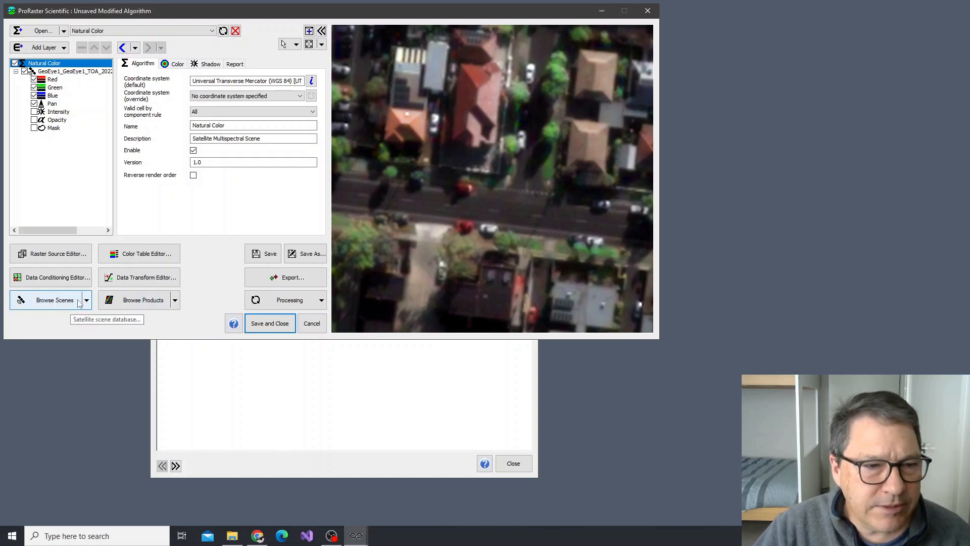
Create a scene product from the GeoEye1 scene in a new product database named PDB_GeoEye1.
left_click(268, 478)
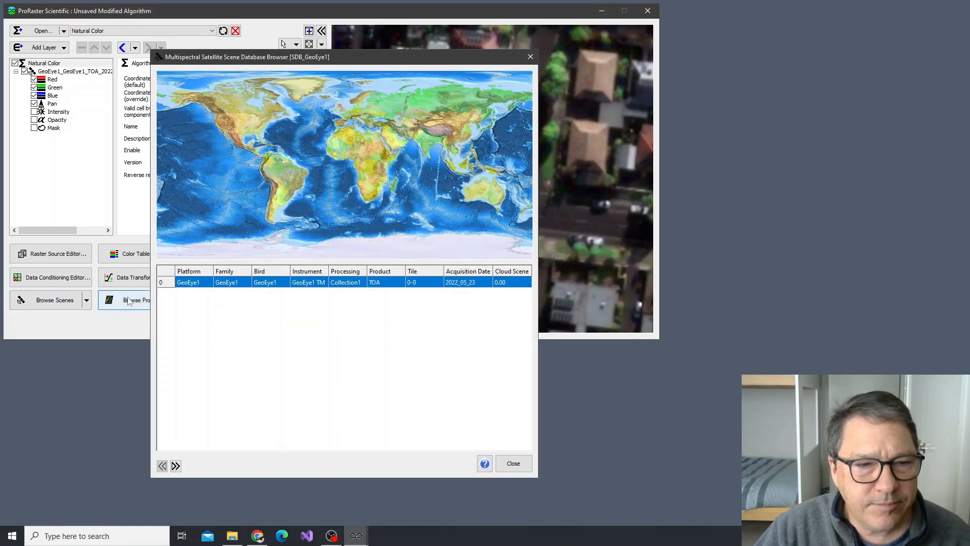
right_click(172, 282)
left_click(205, 287)
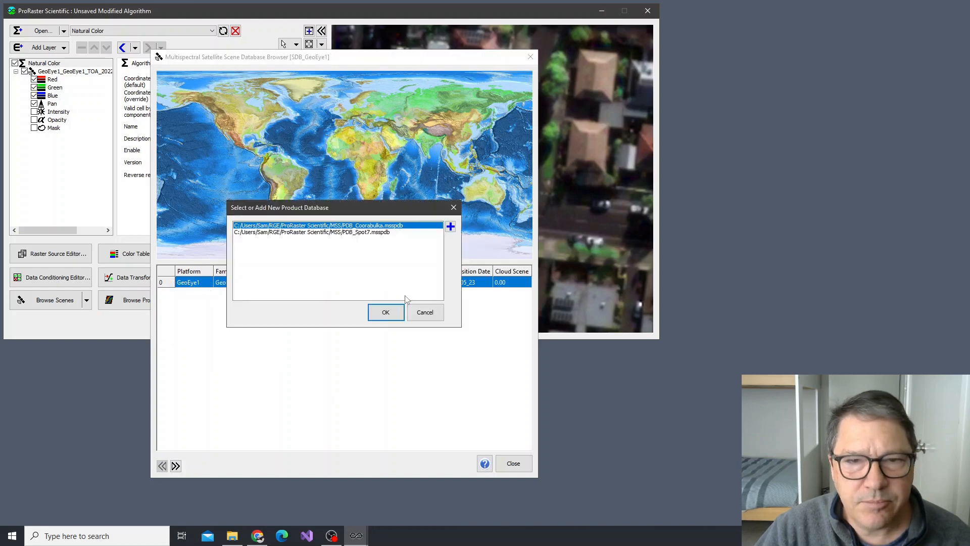
left_click(451, 227)
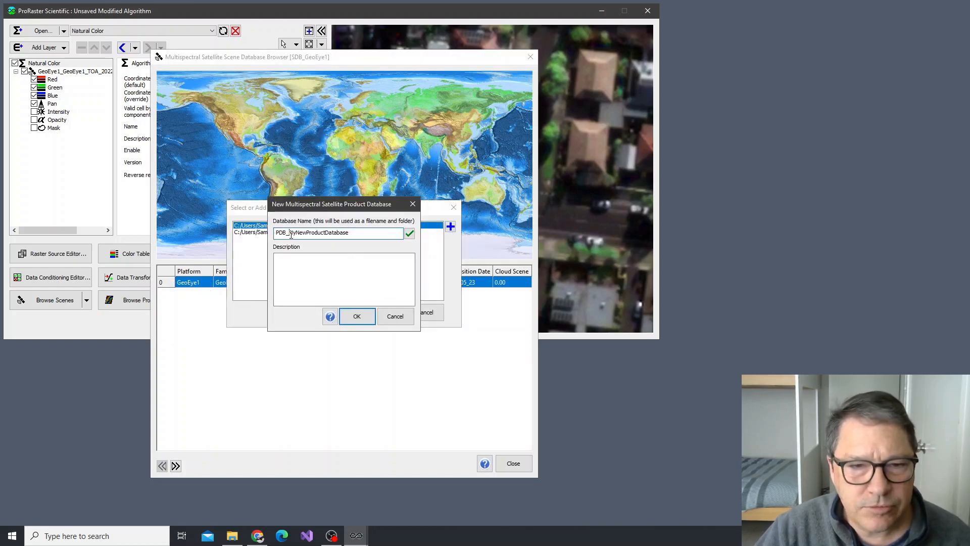
left_click_drag(289, 232, 351, 232)
type("GeoEye1")
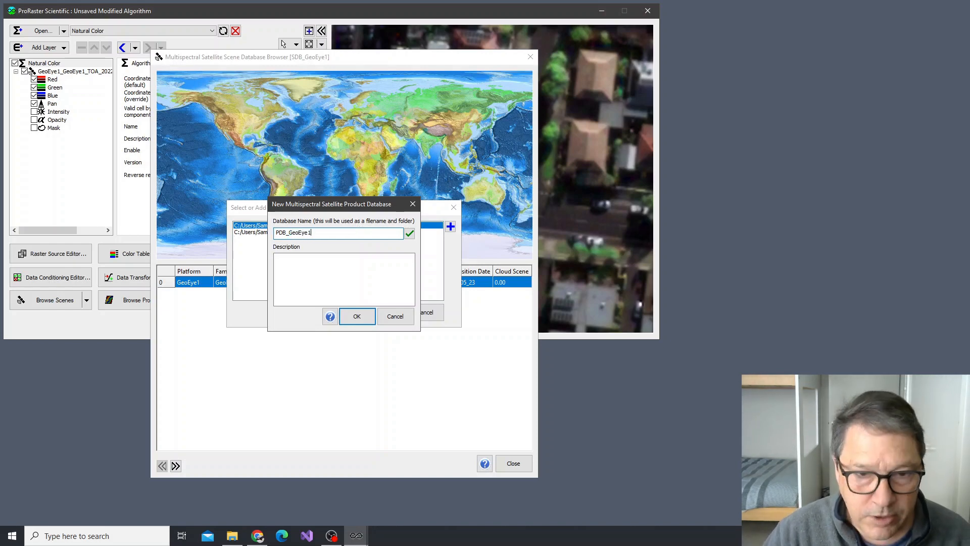
left_click(356, 315)
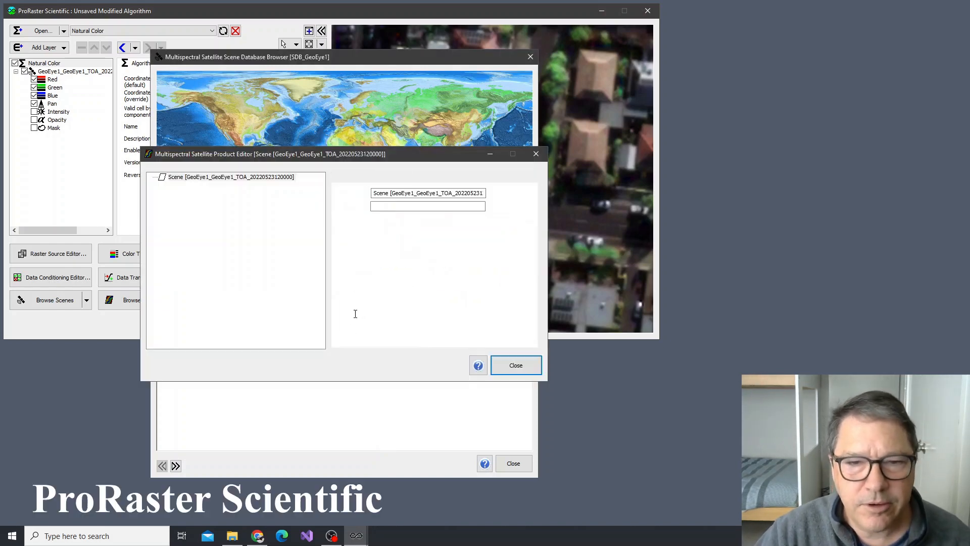
Create a spectral index product from the GeoEye1 scene, choosing the NDVI index from the Vegetation group.
right_click(224, 178)
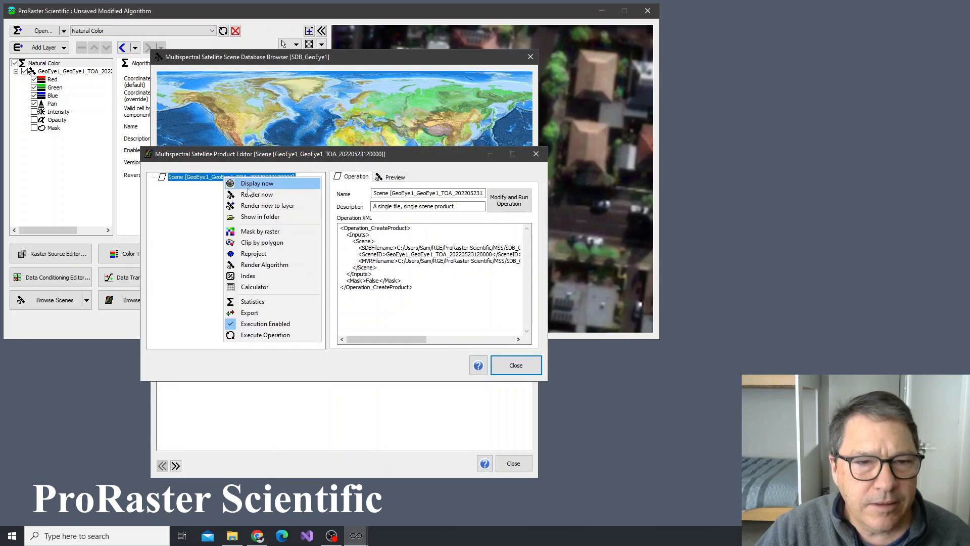
left_click(260, 277)
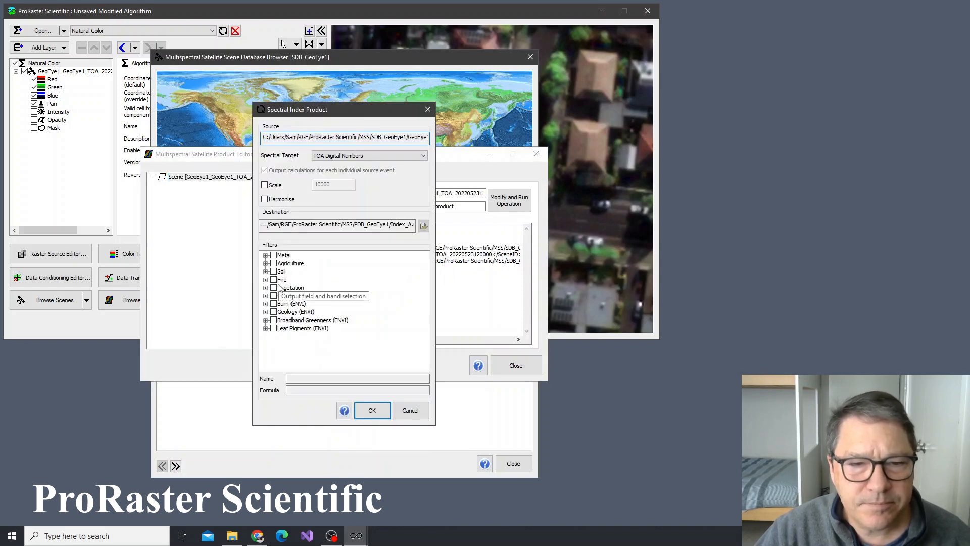
left_click(265, 288)
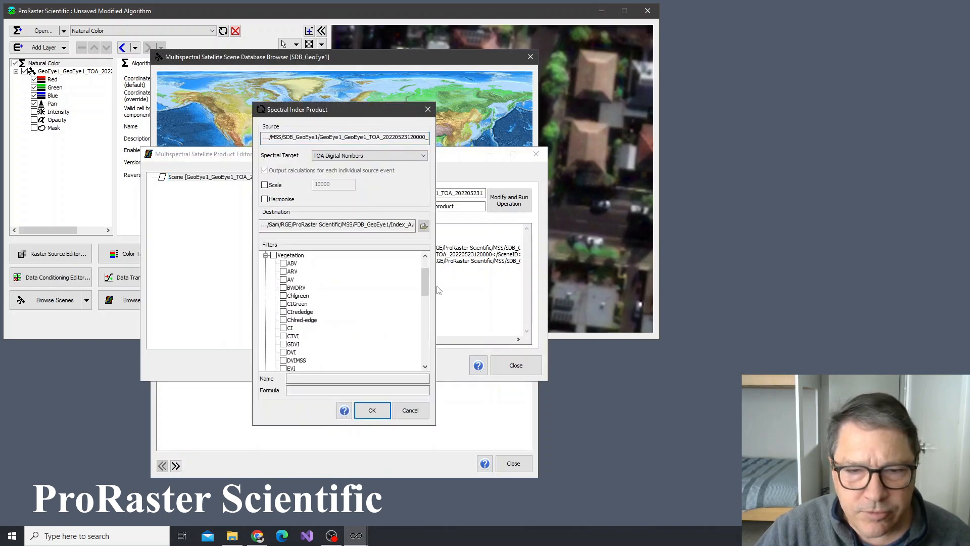
left_click_drag(426, 276, 424, 311)
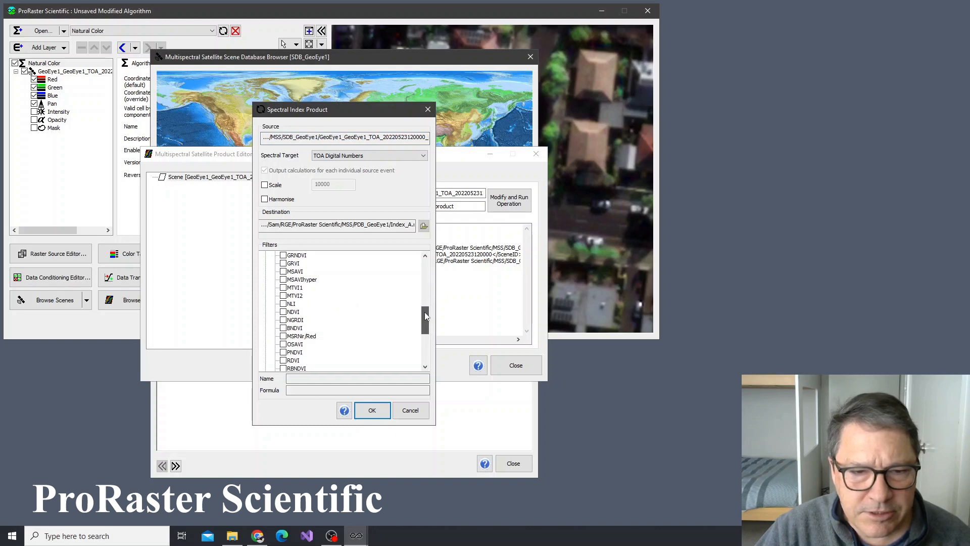
left_click(283, 311)
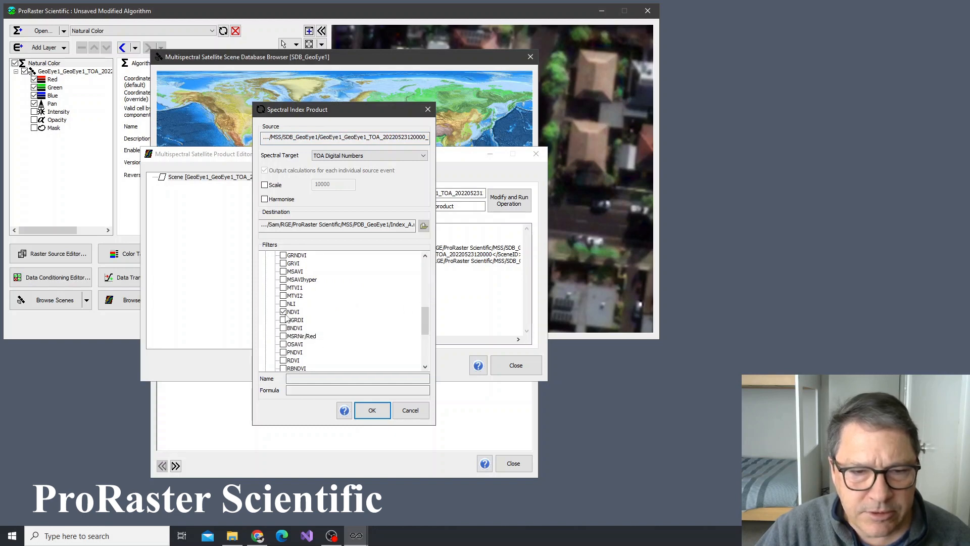
left_click(323, 314)
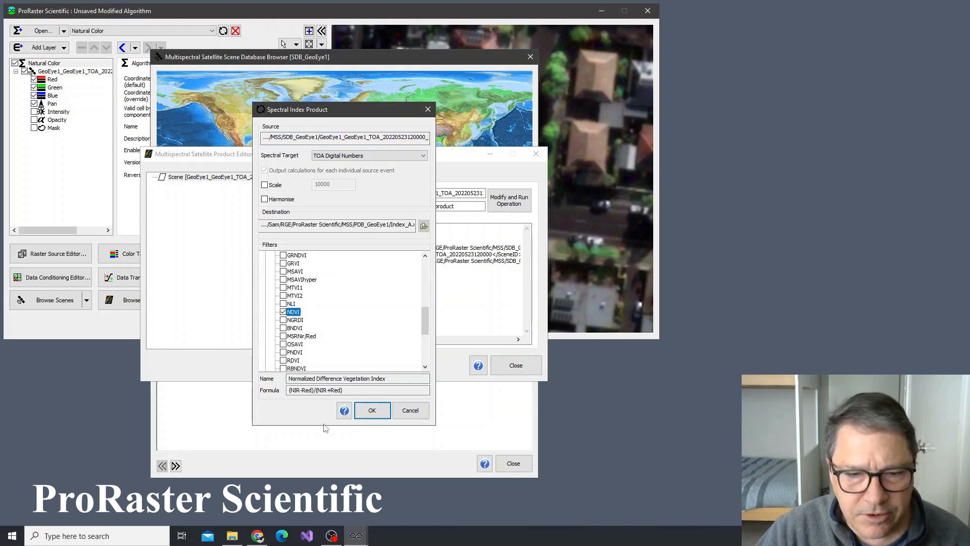
left_click(373, 411)
Display the NDVI spectral index product as a new algorithm.
right_click(196, 183)
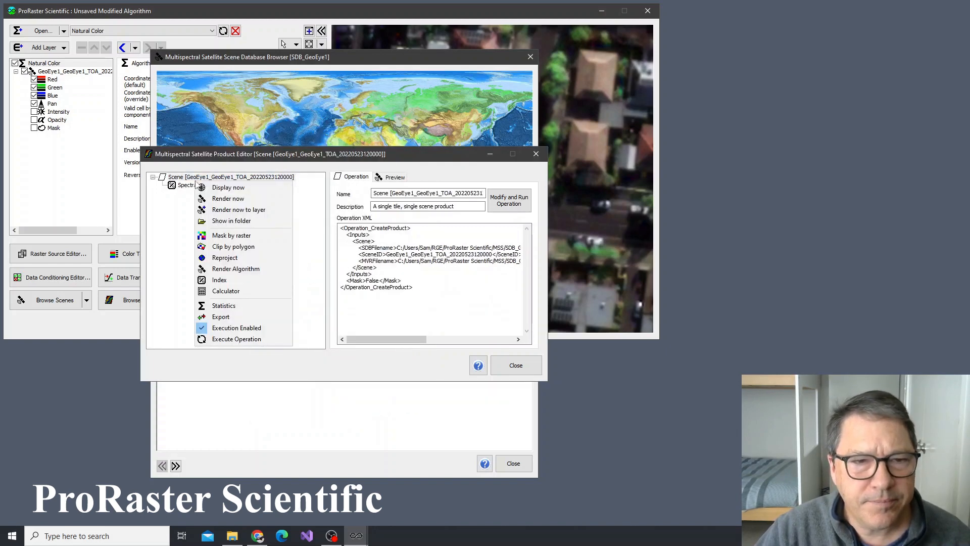
left_click(195, 186)
right_click(194, 186)
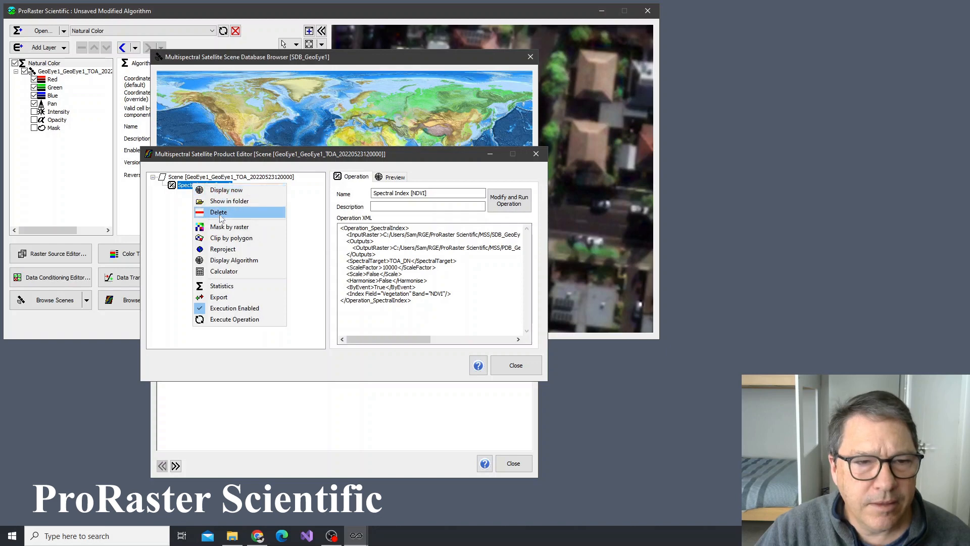
left_click(225, 190)
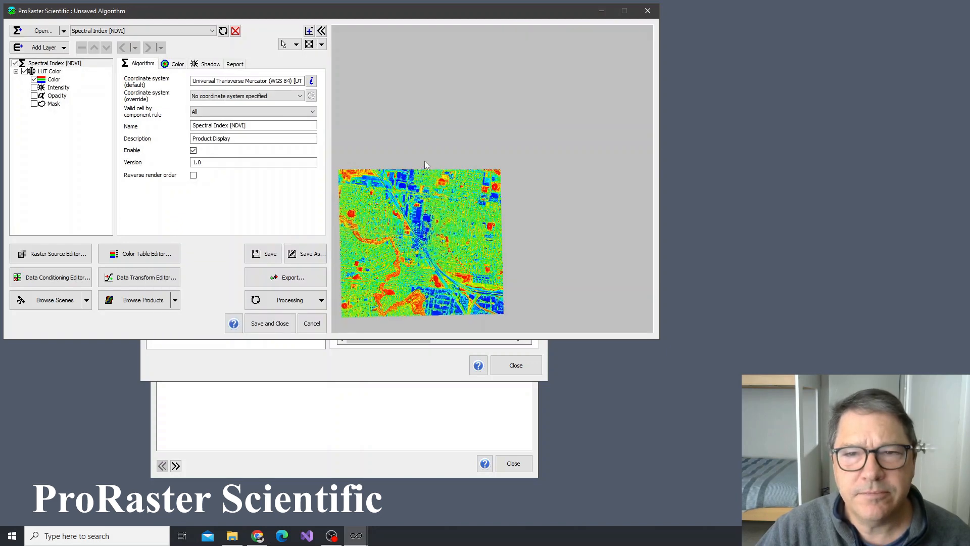
Set the Color component's data transform type to User Defined Color Tables and its data transform to NDVI.
left_click(56, 79)
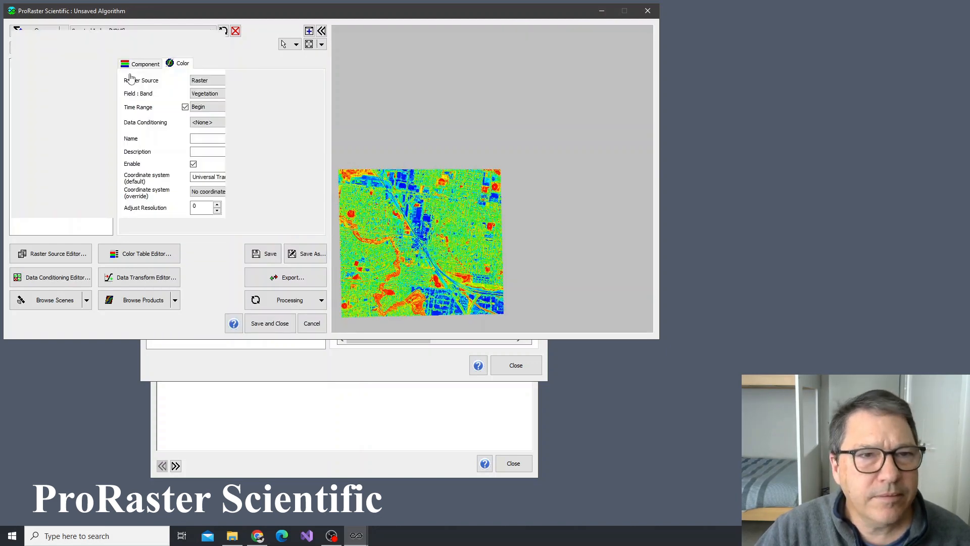
left_click(223, 80)
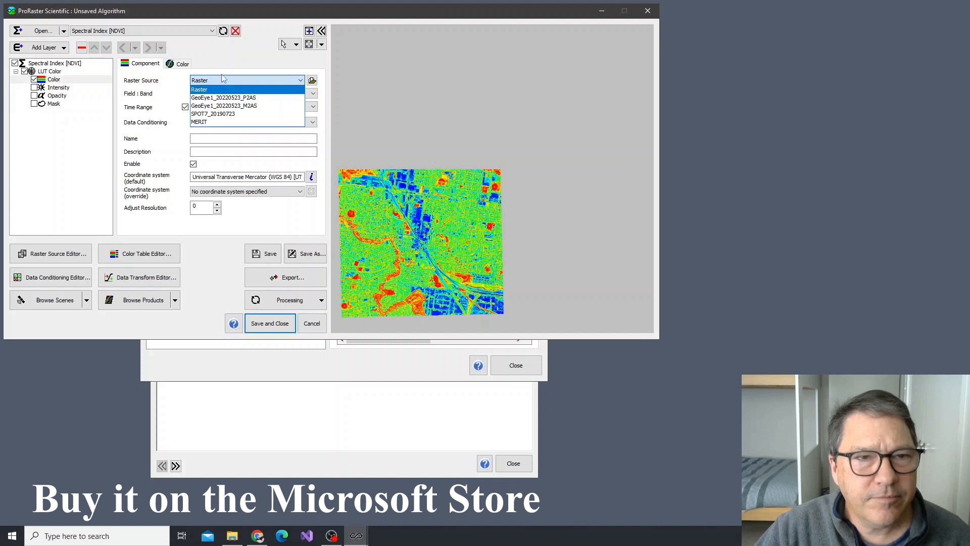
left_click(179, 64)
left_click(185, 66)
left_click(241, 81)
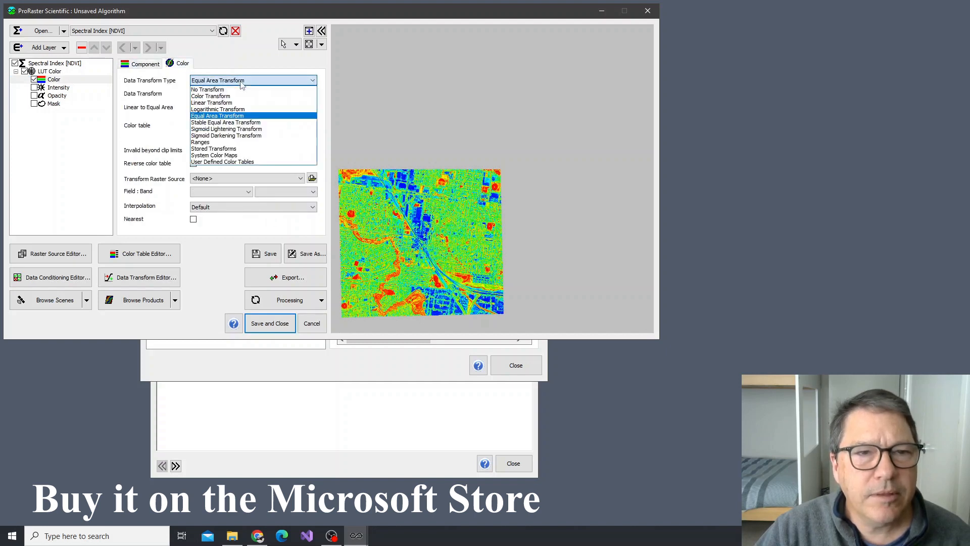
left_click(229, 161)
left_click(242, 94)
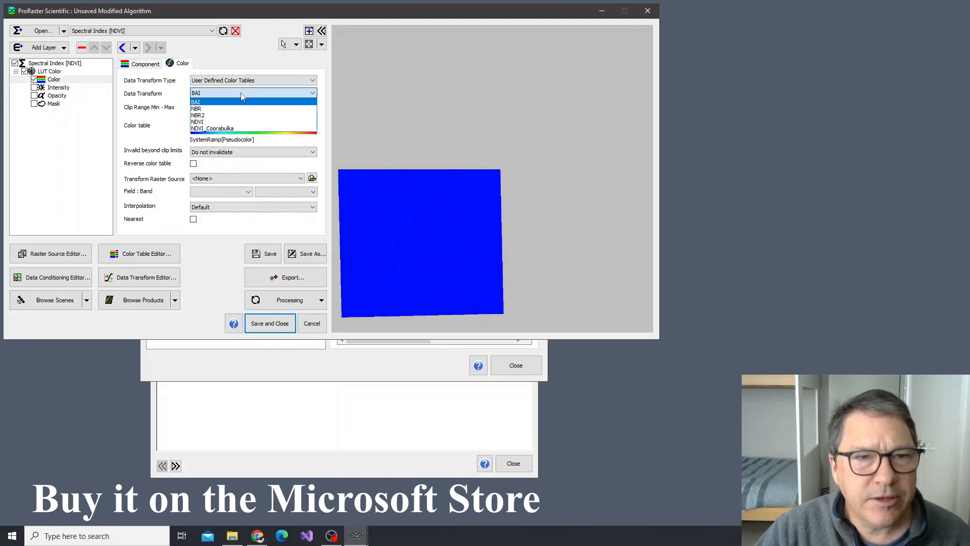
left_click(216, 125)
Apply the user-defined NDVI color table to the Color component.
left_click(229, 122)
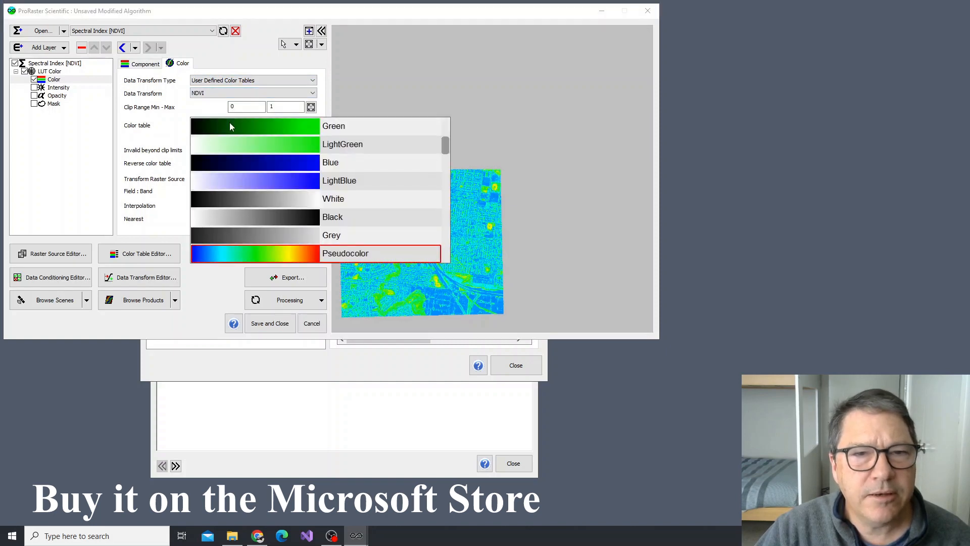
scroll(230, 123, "up", 2)
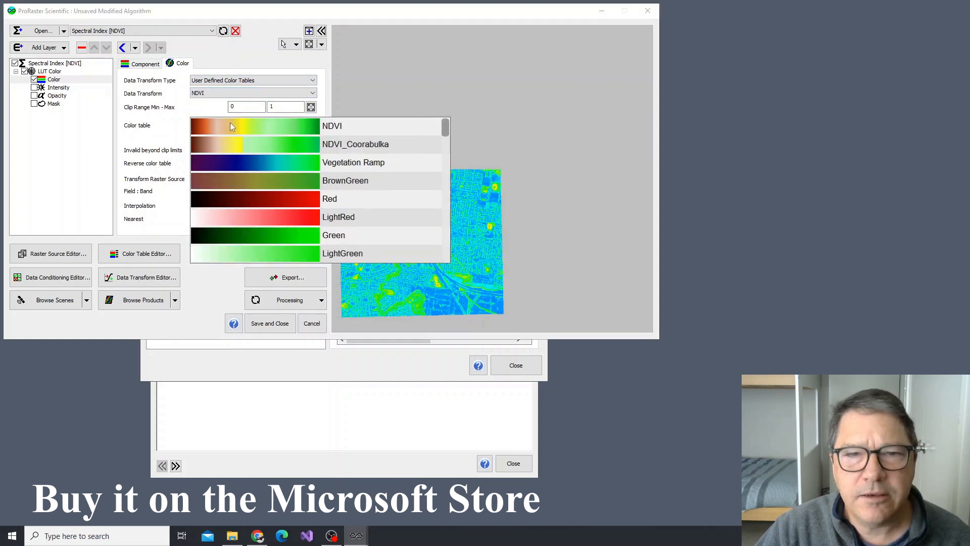
left_click(265, 125)
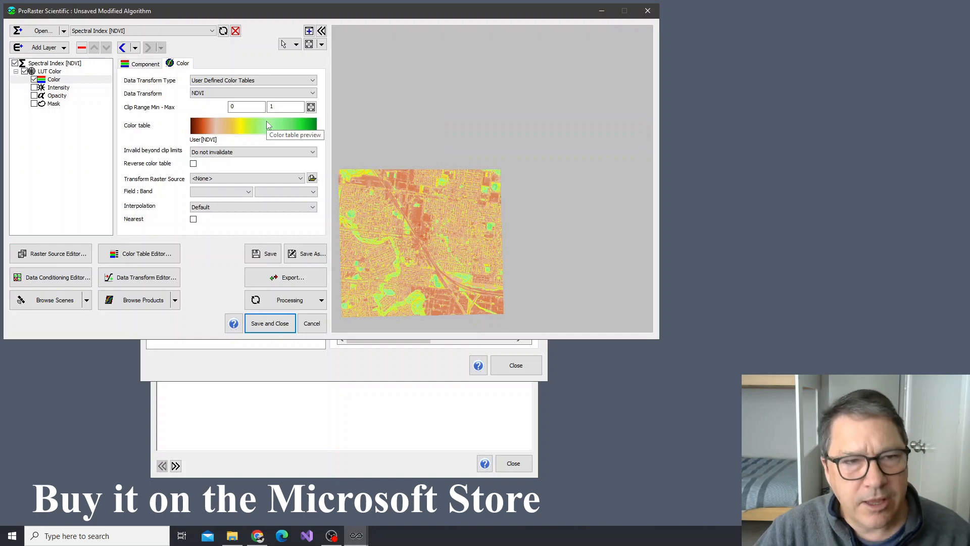
Examine the vegetation along the streets and parks up close in the NDVI image.
left_click_drag(424, 244, 515, 152)
scroll(514, 151, "up", 4)
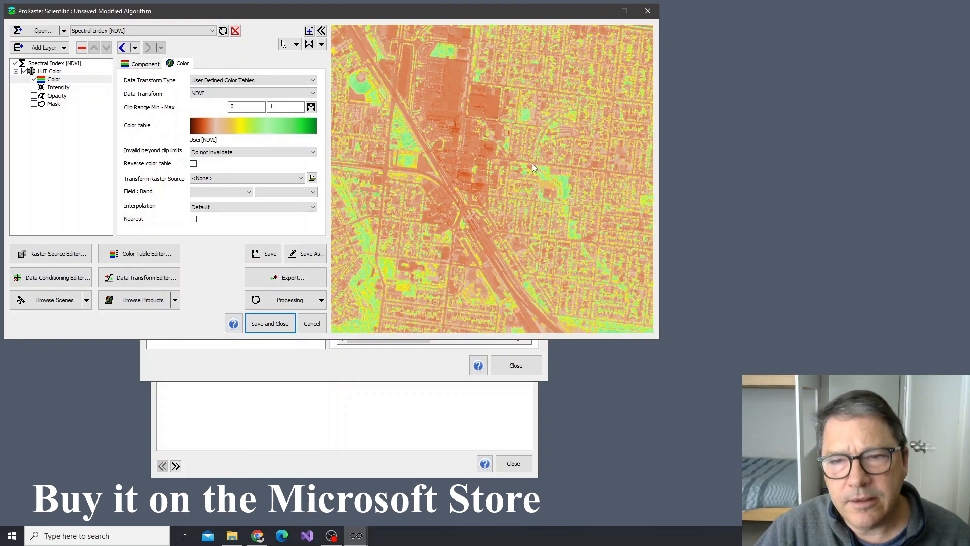
scroll(532, 163, "up", 5)
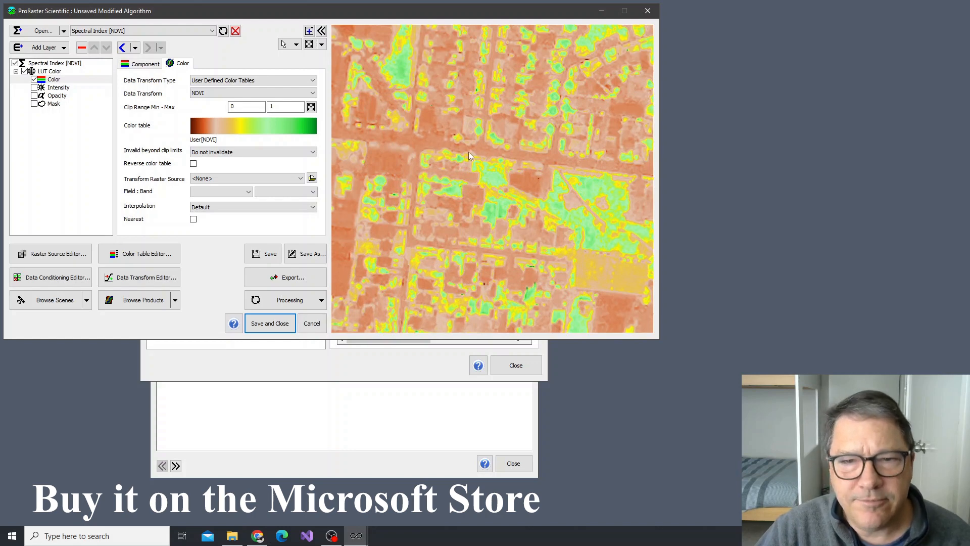